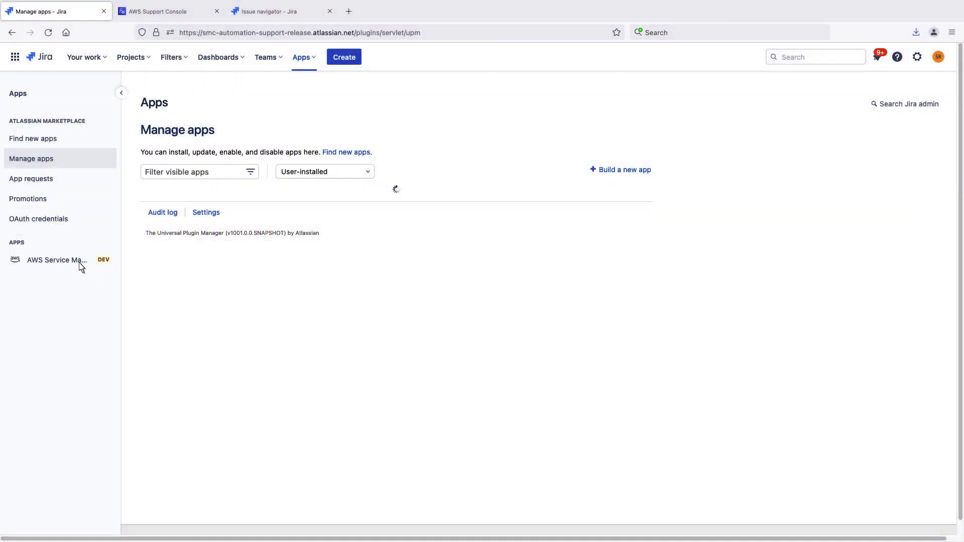
Open the AWS Service Management Connector app at its Connector Settings tab.
click(80, 264)
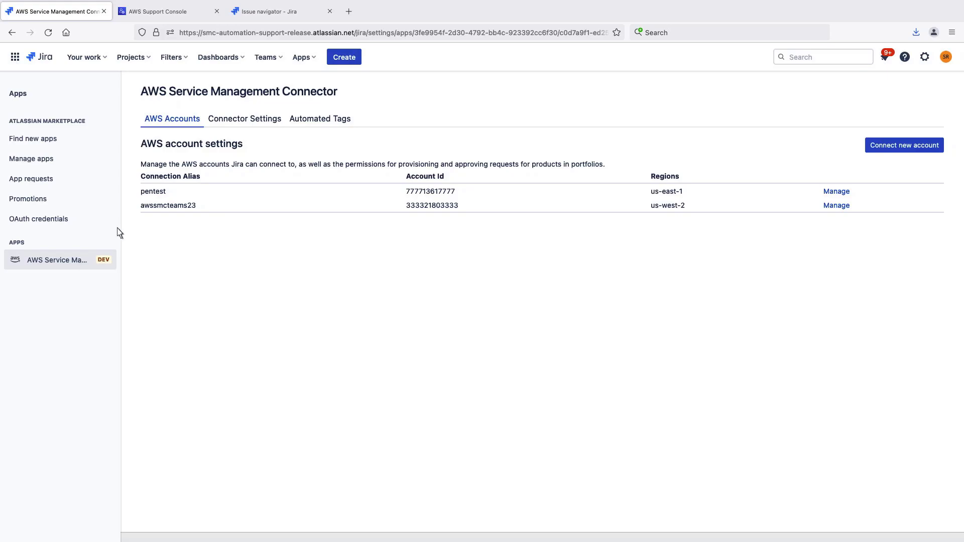
click(234, 120)
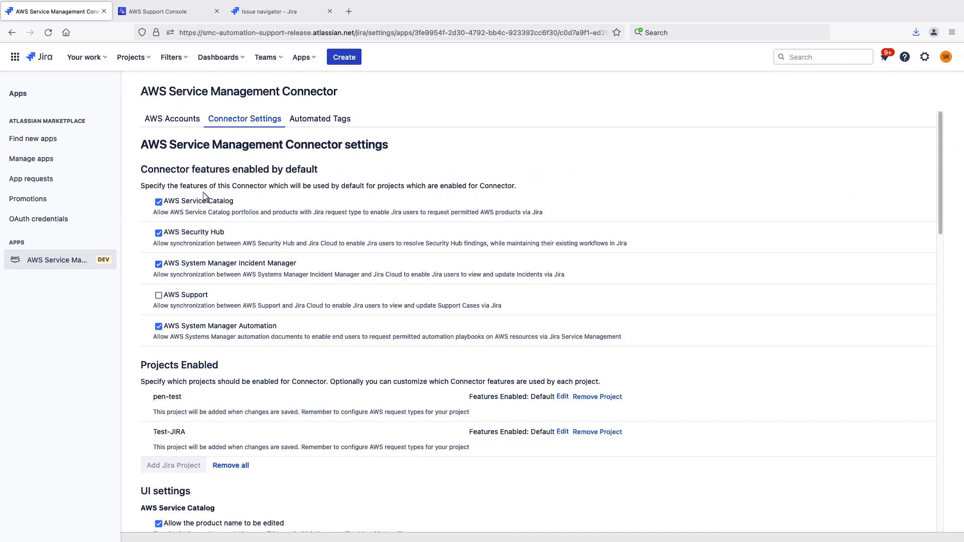
Enable AWS Support, save the connector settings, and acknowledge the Successful save dialog.
click(159, 296)
scroll(943, 527, down, 15)
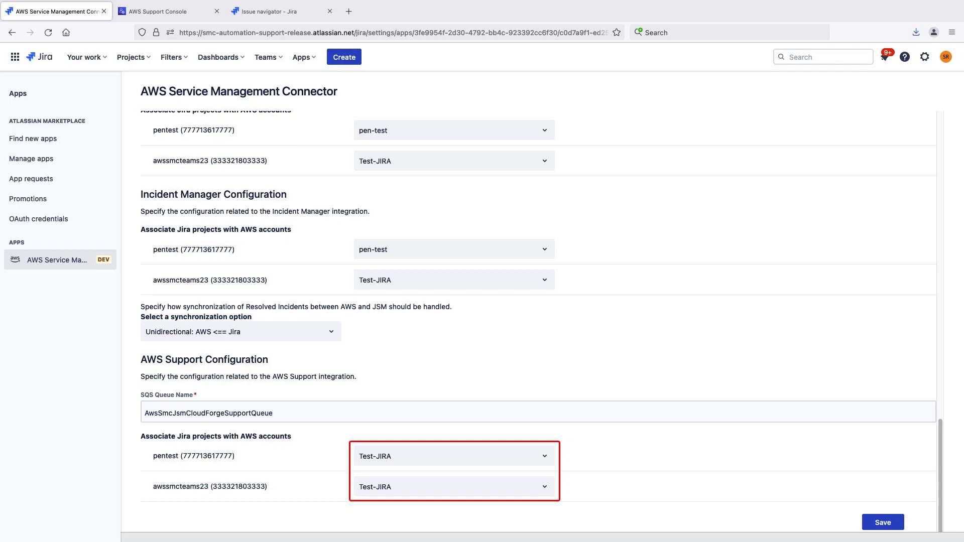
click(881, 523)
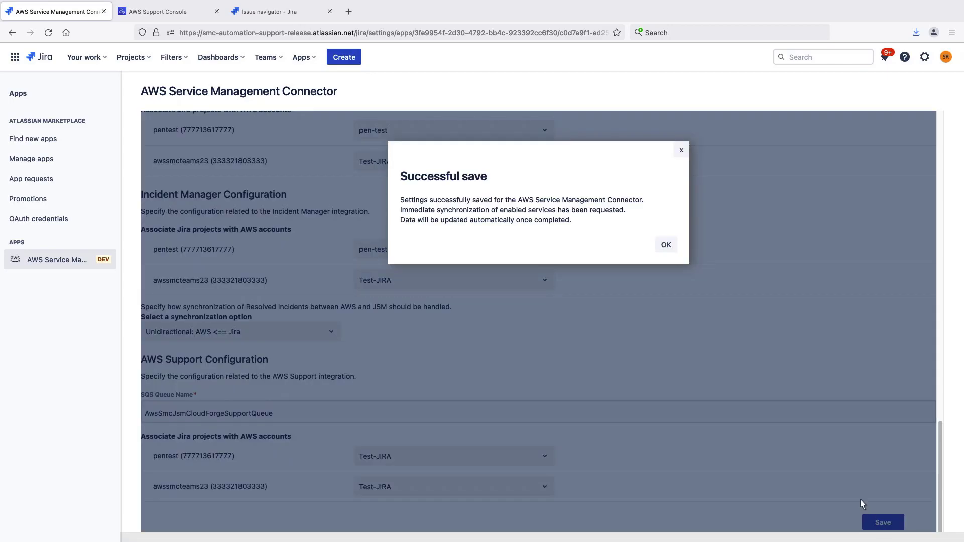
click(666, 244)
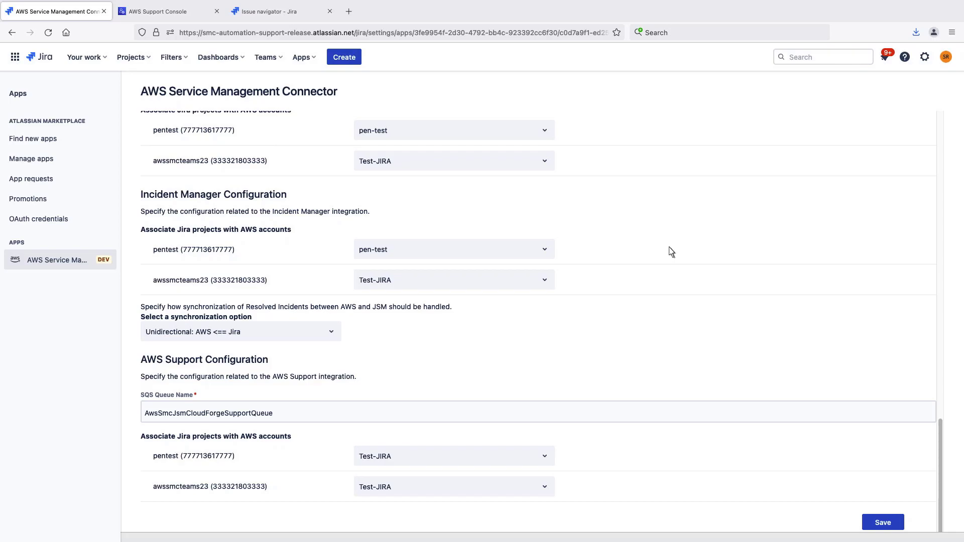
click(348, 59)
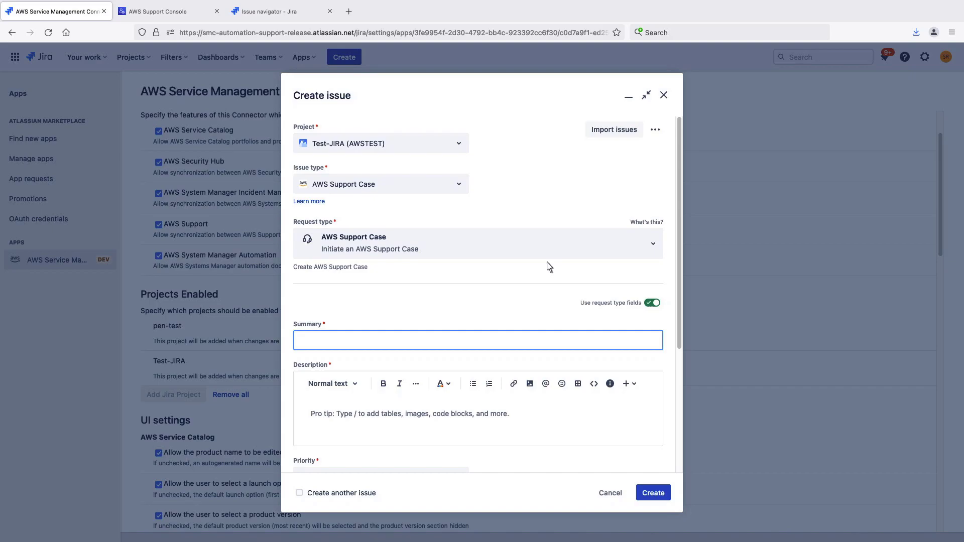
scroll(680, 400, down, 1)
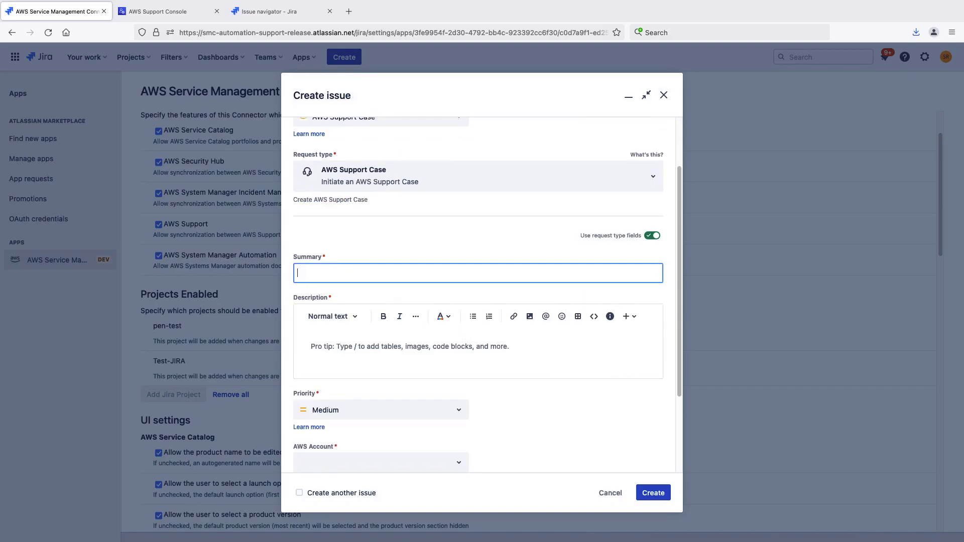
text(Test- Please ignore- TEST1A)
key(Tab)
text(Test...- Please ignore- TEST1A)
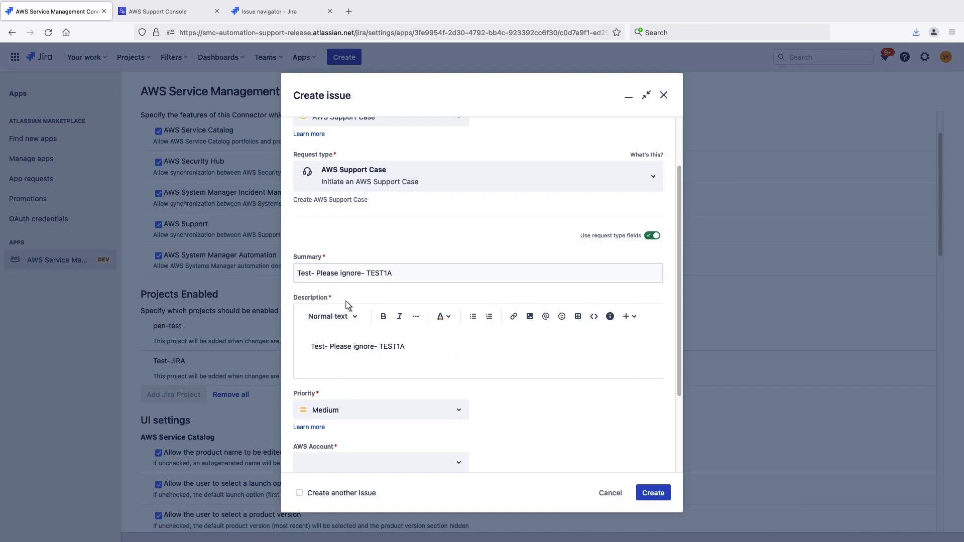
scroll(681, 475, down, 3)
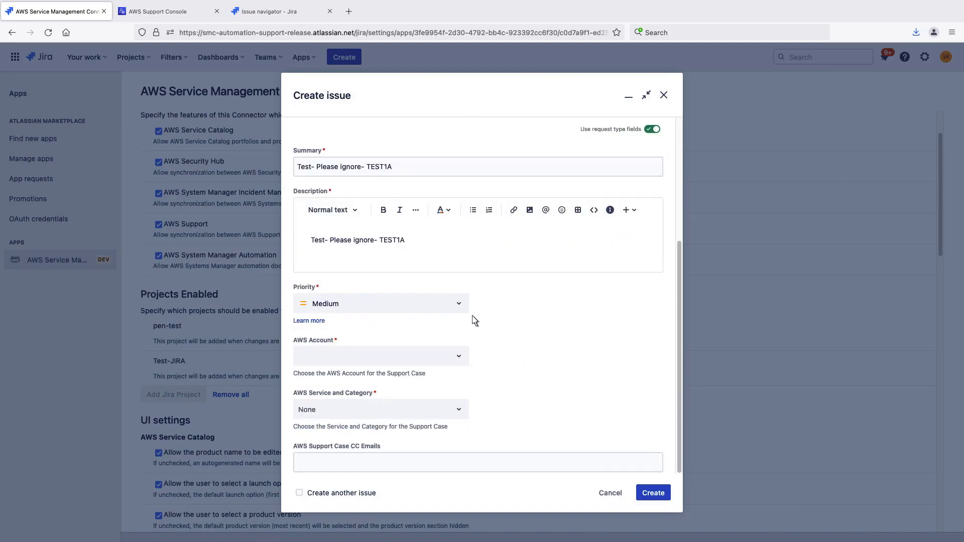
click(459, 304)
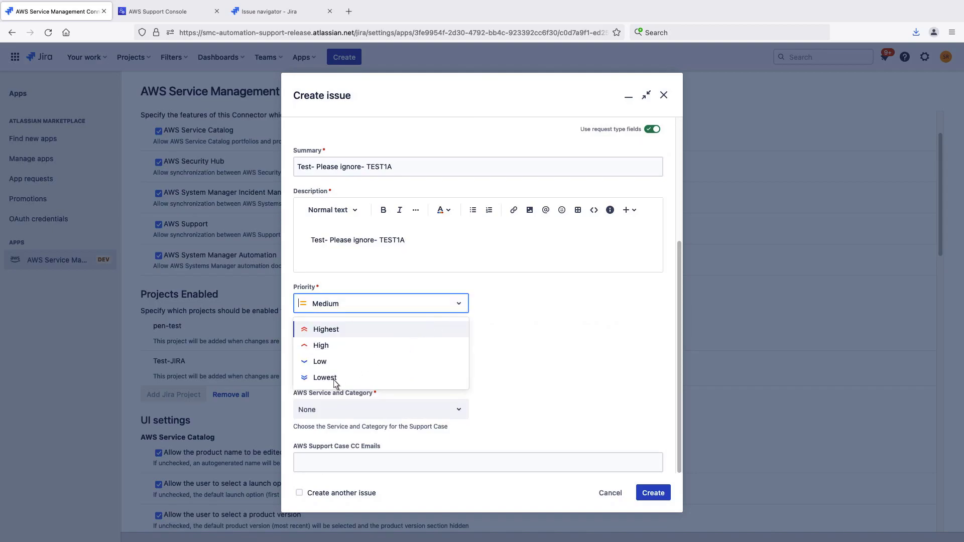
click(332, 378)
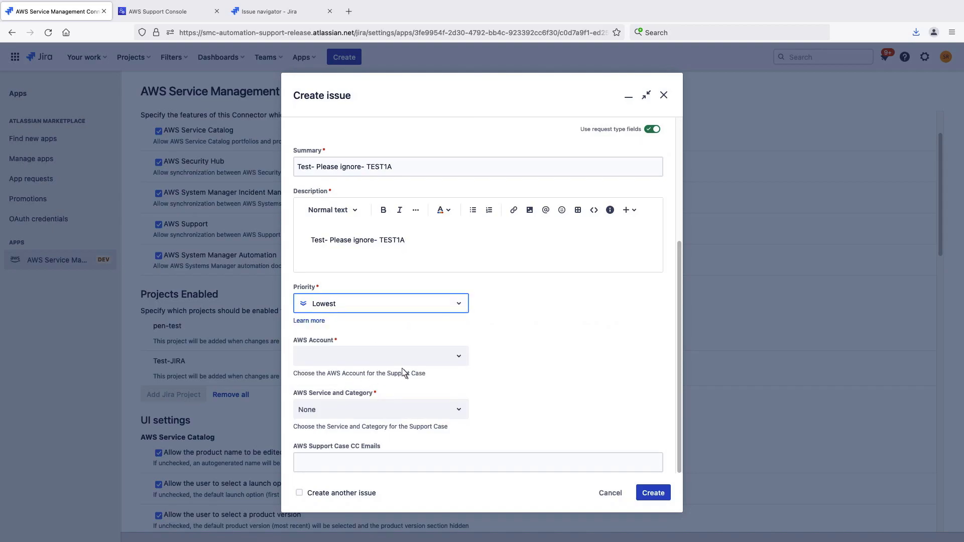
click(460, 358)
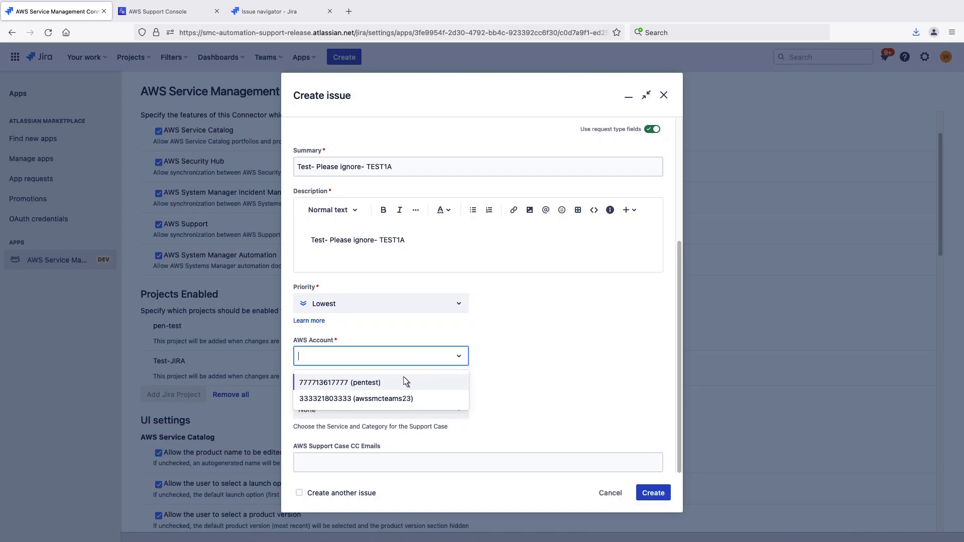
click(382, 385)
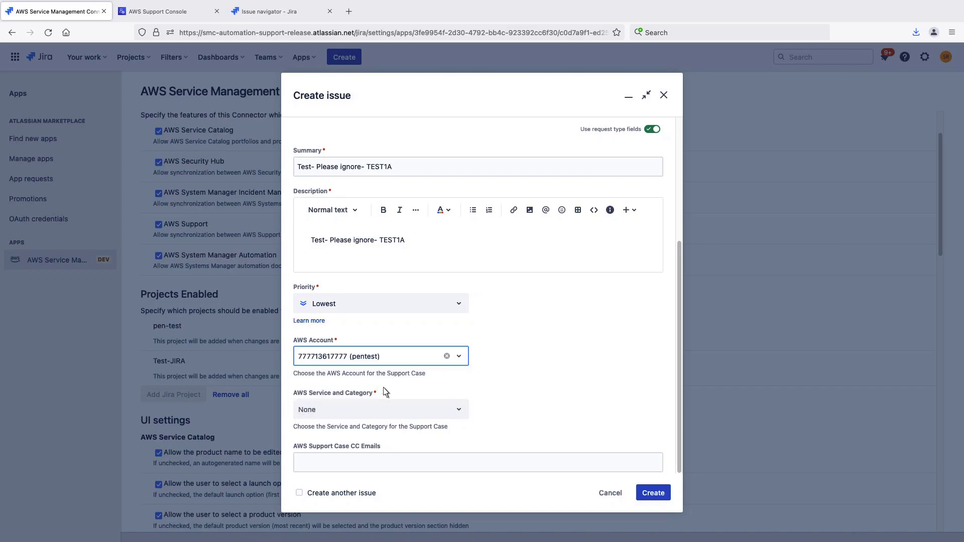
click(457, 409)
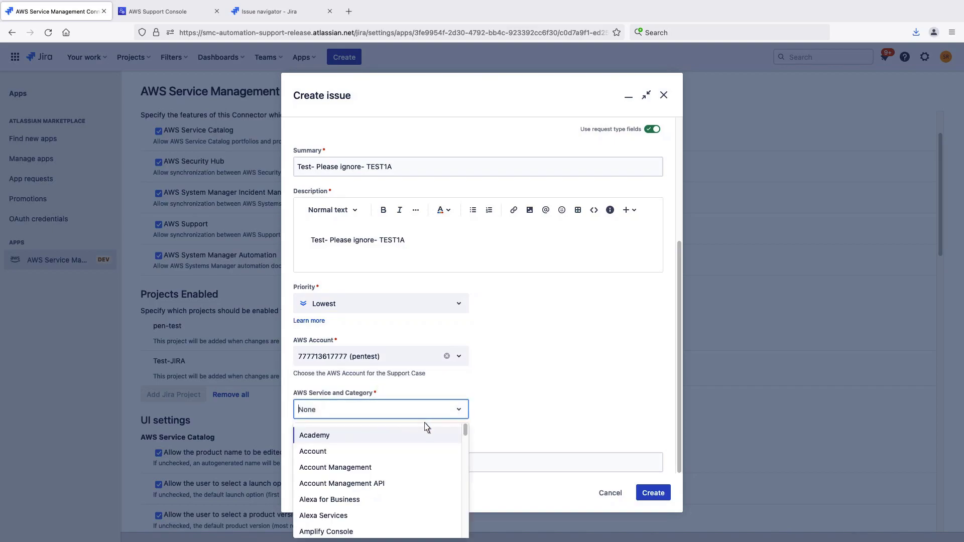
click(334, 455)
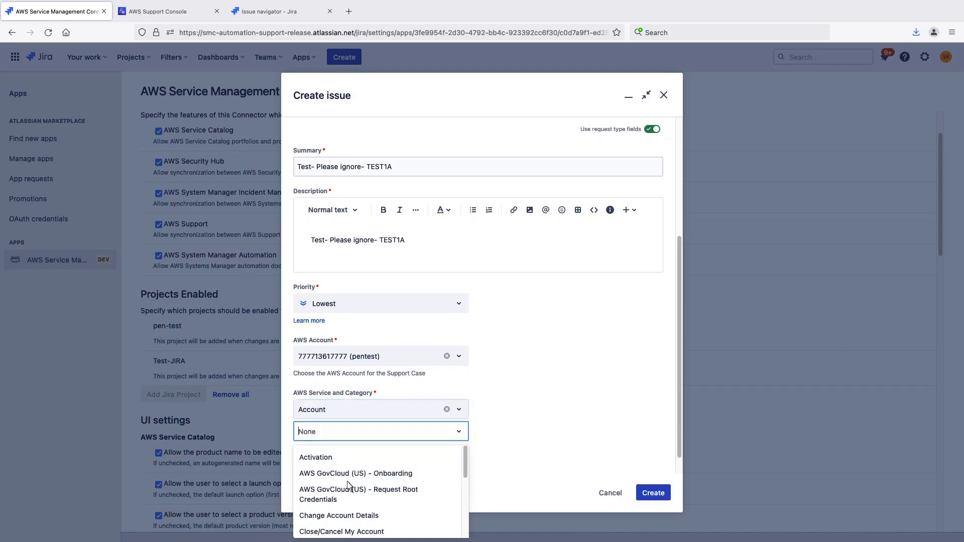
click(374, 515)
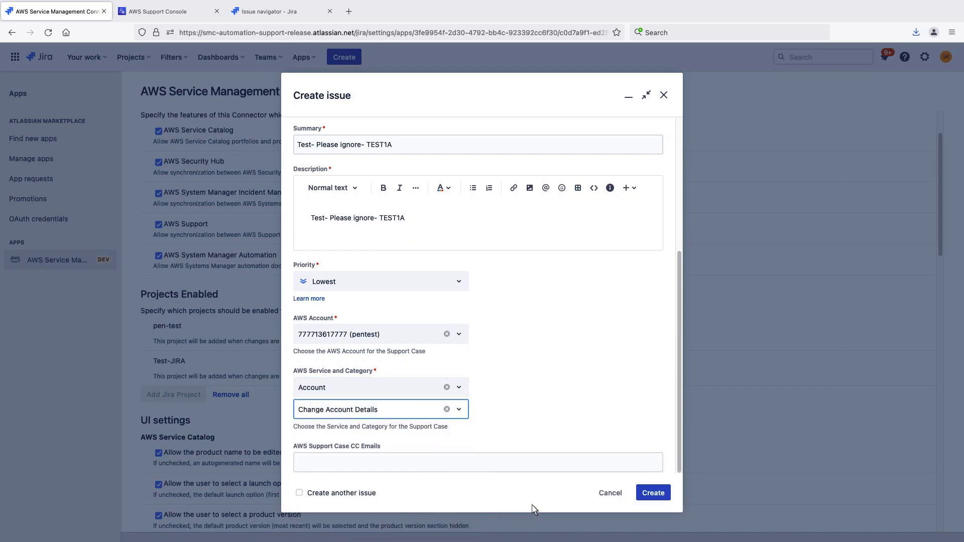
click(650, 493)
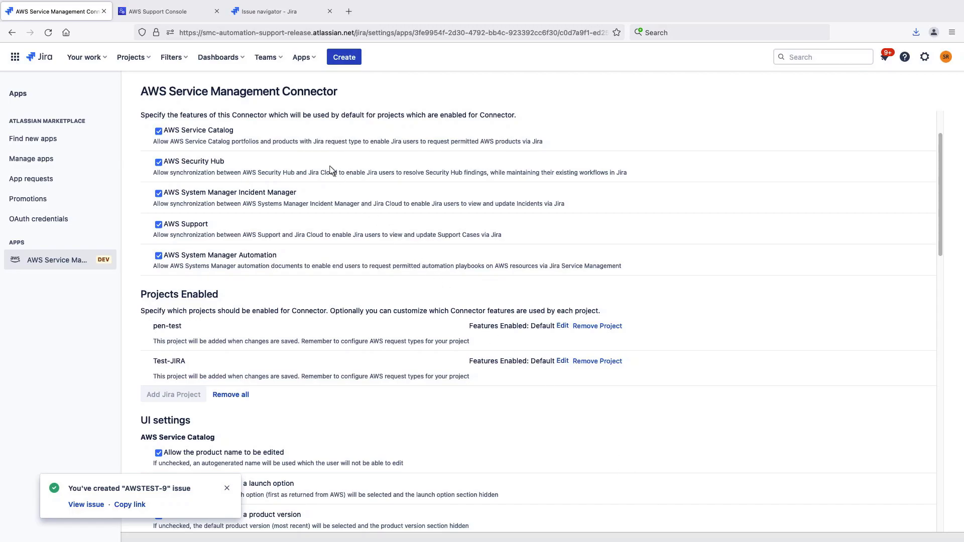
Reply 'This is my first reply from AWS Support Center Console' on the TEST1A case.
click(183, 13)
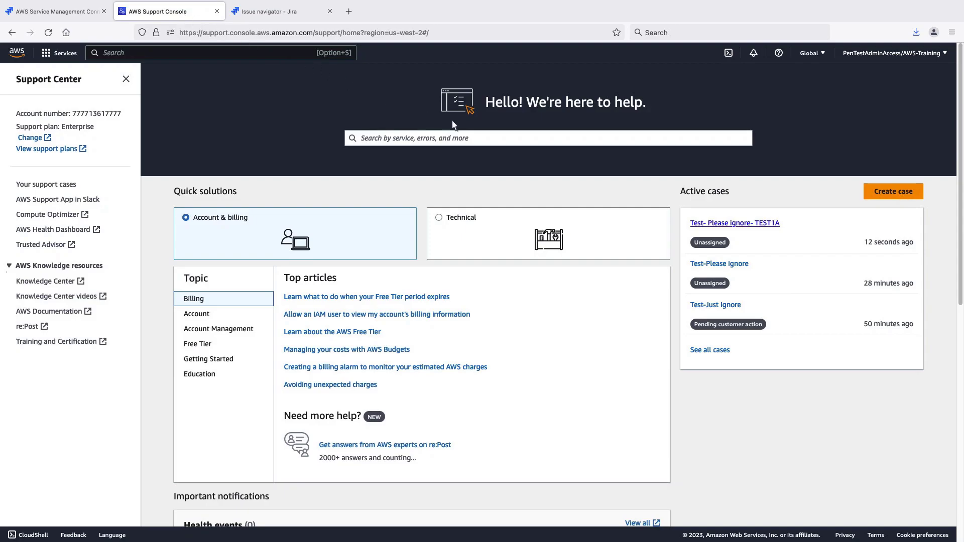
click(718, 224)
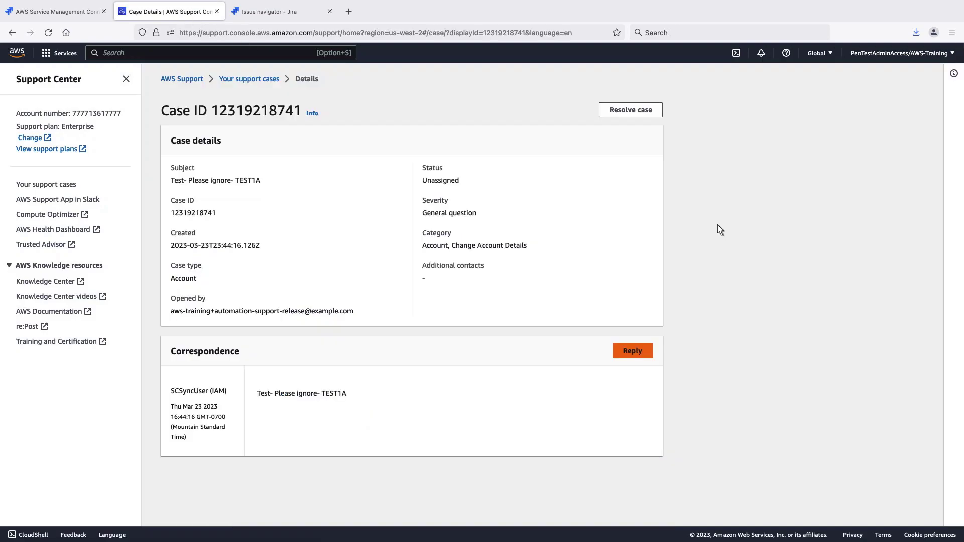
click(632, 351)
scroll(961, 455, down, 3)
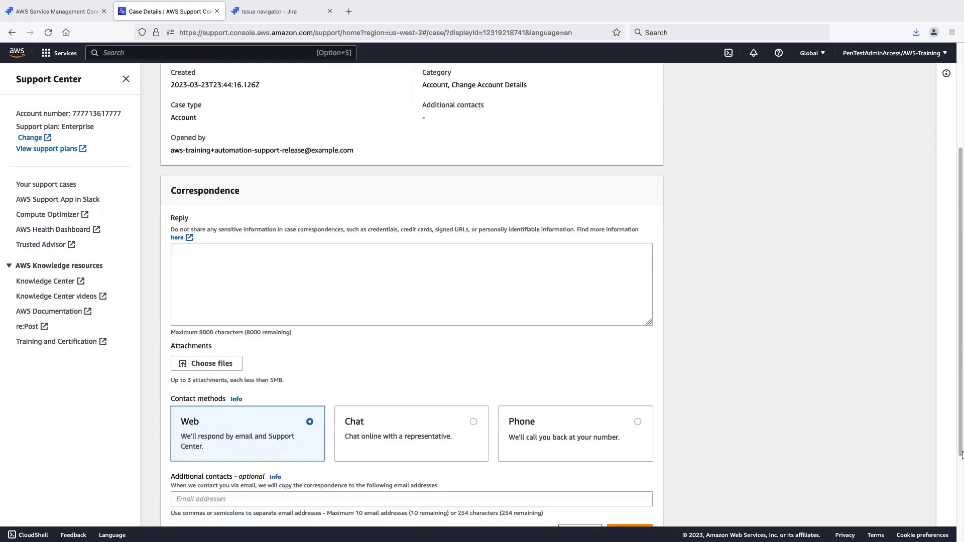
click(181, 261)
text(This)
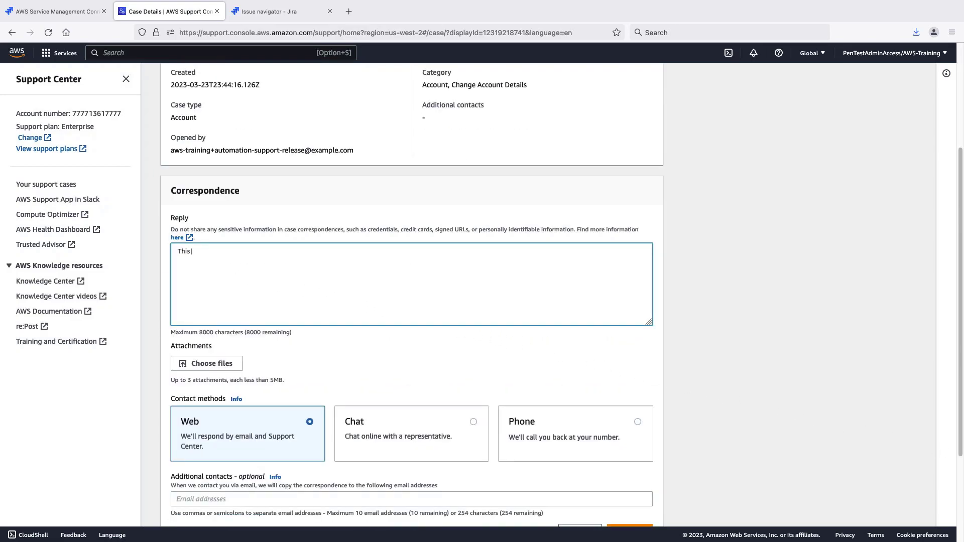
text( is my first reply from AWS Support Center Console)
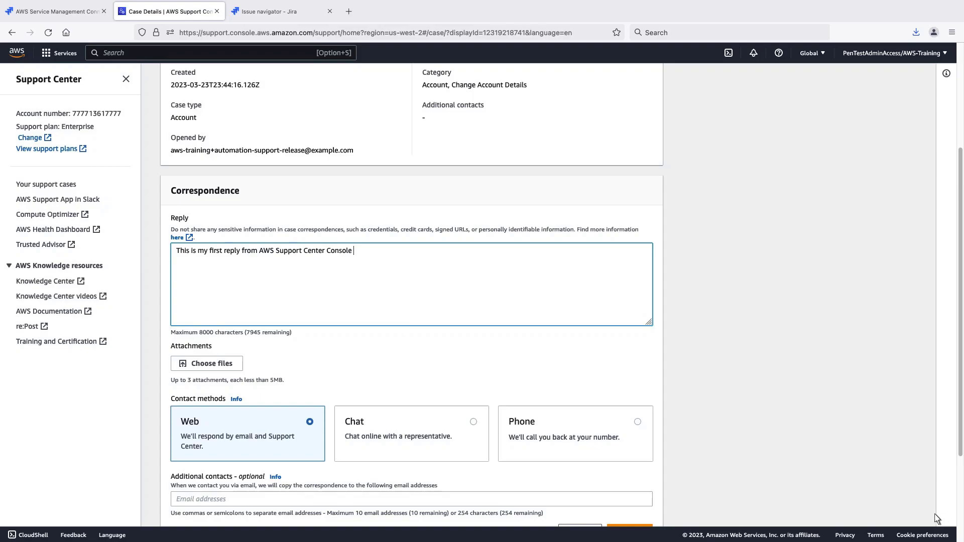
scroll(936, 519, down, 3)
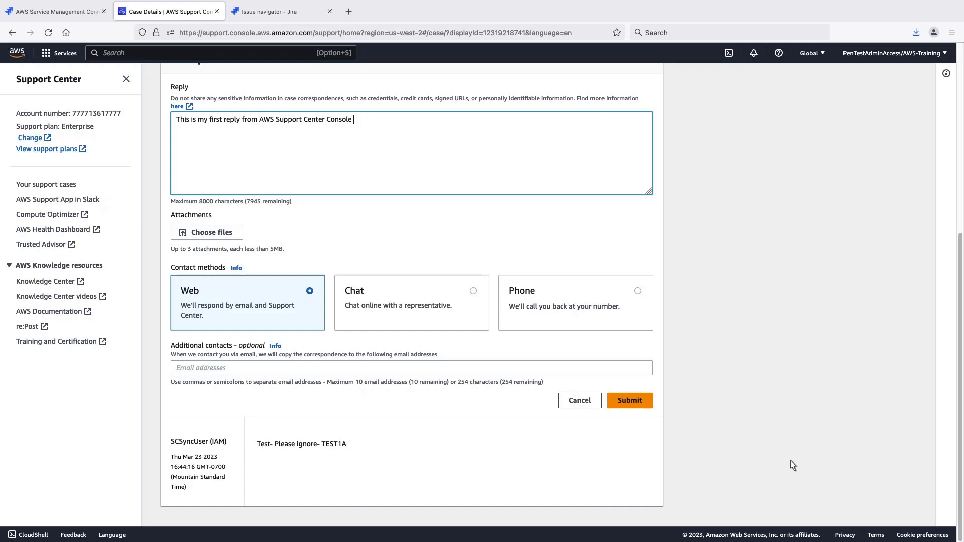
click(630, 401)
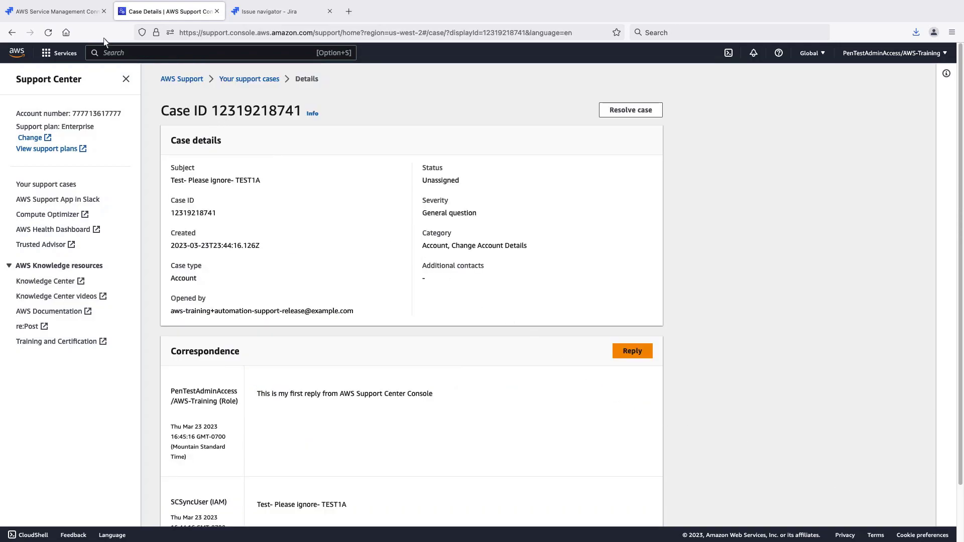
click(69, 12)
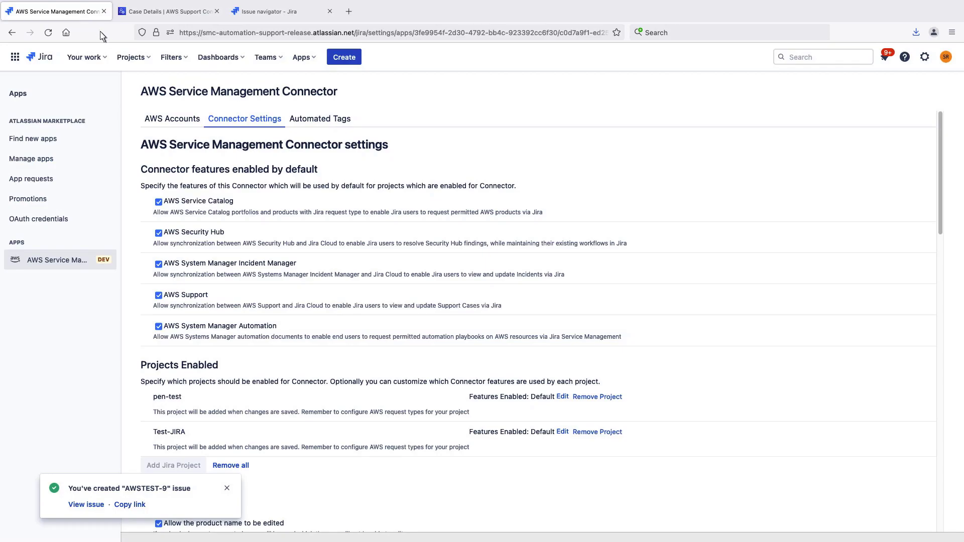
Open issue AWSTEST-9 in the Test-JIRA project.
click(149, 59)
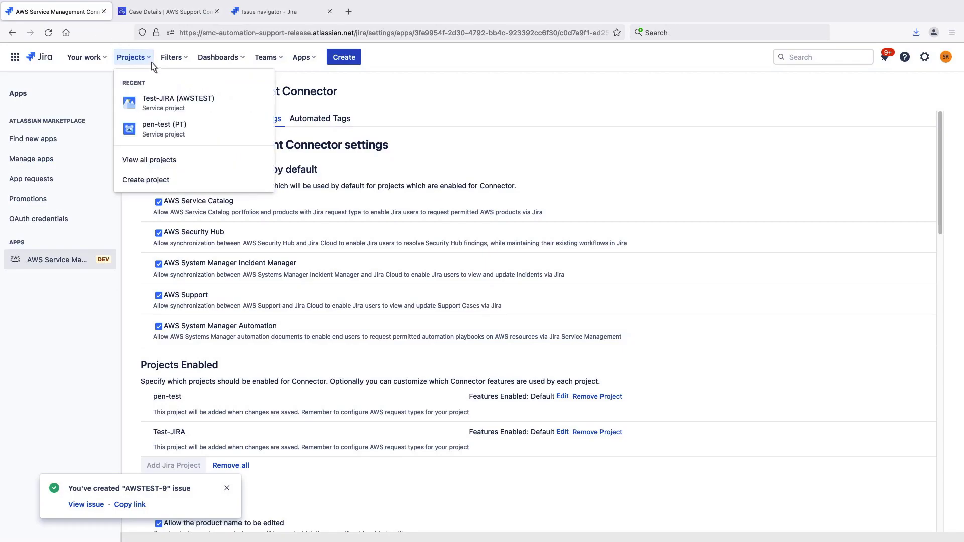
click(167, 105)
click(320, 158)
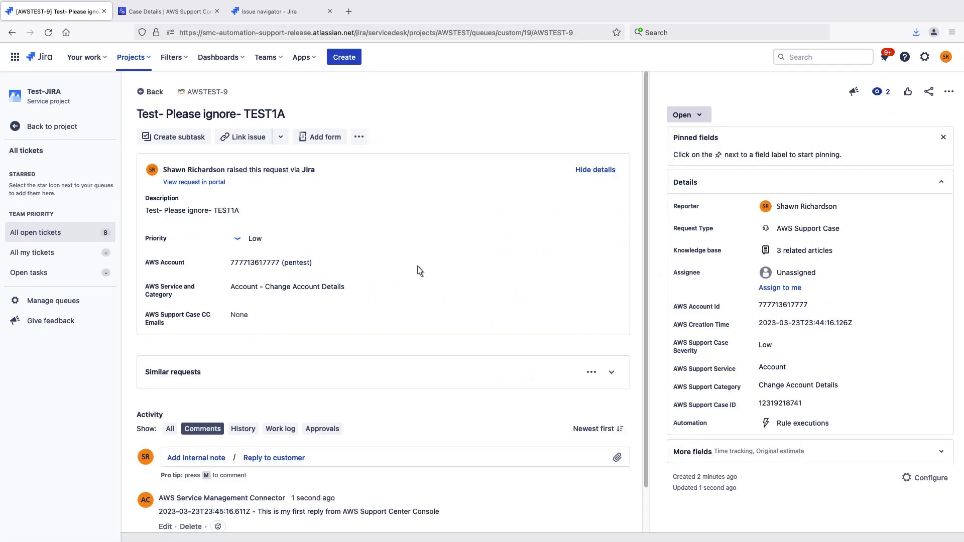
scroll(634, 517, down, 2)
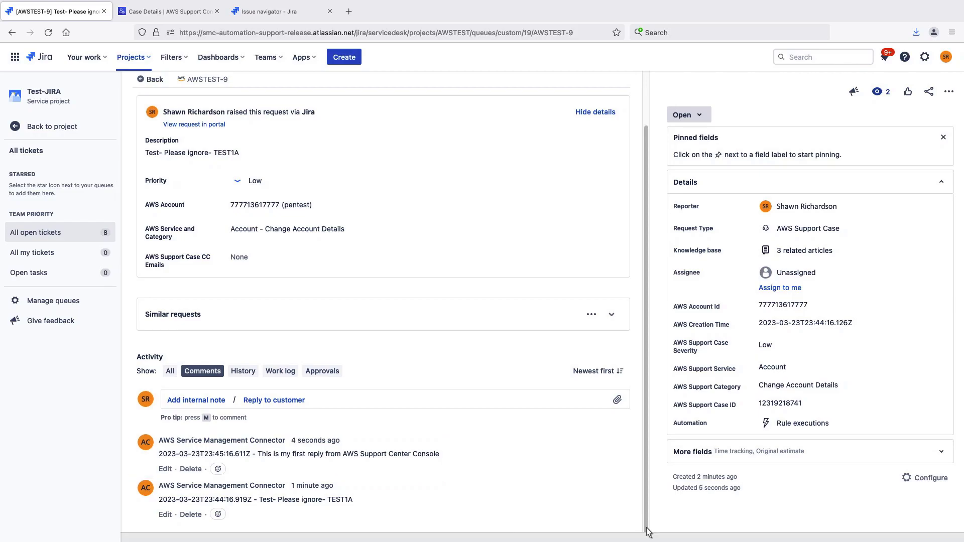
Save the internal note 'Test - Add internal note' on the issue.
click(218, 401)
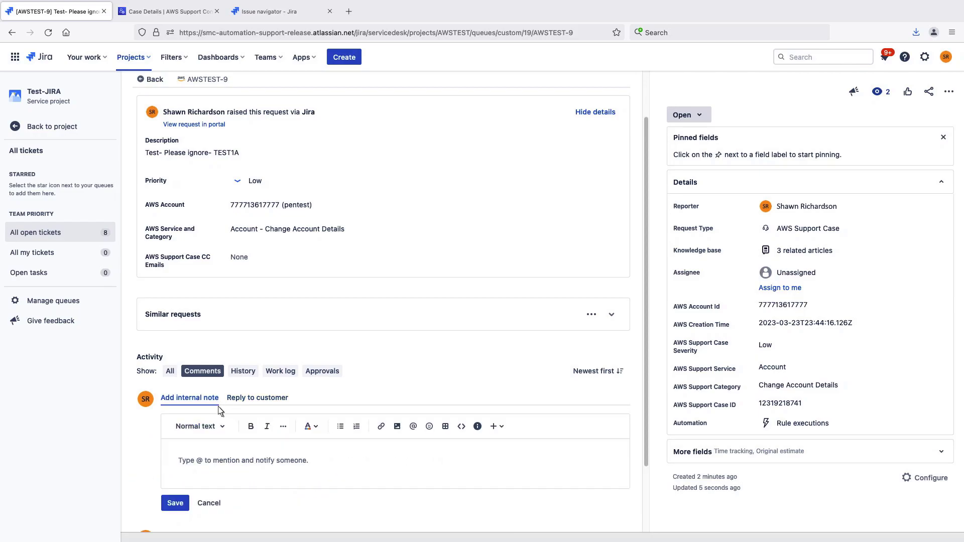
click(184, 462)
text(Test...)
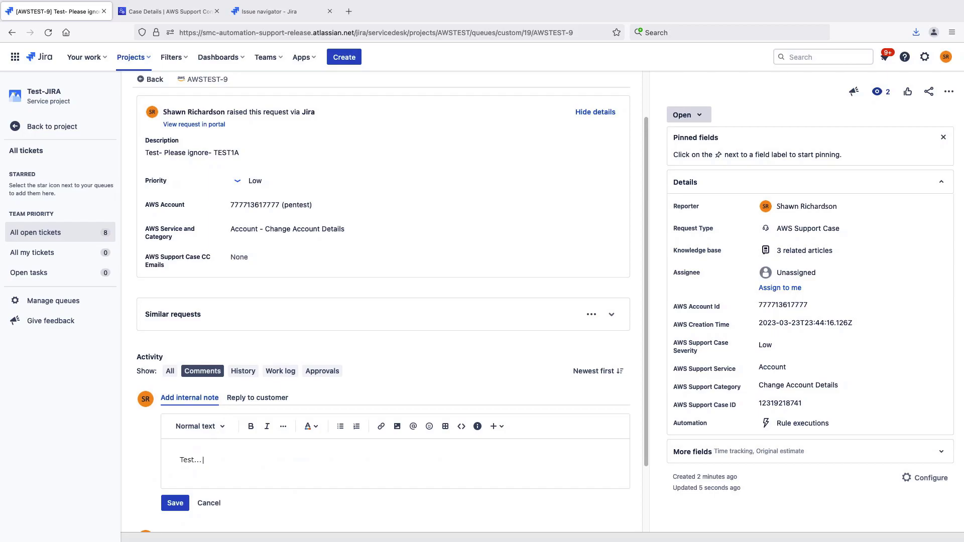
key(BackSpace)
key(BackSpace)
key(BackSpace)
text( - Add internal note)
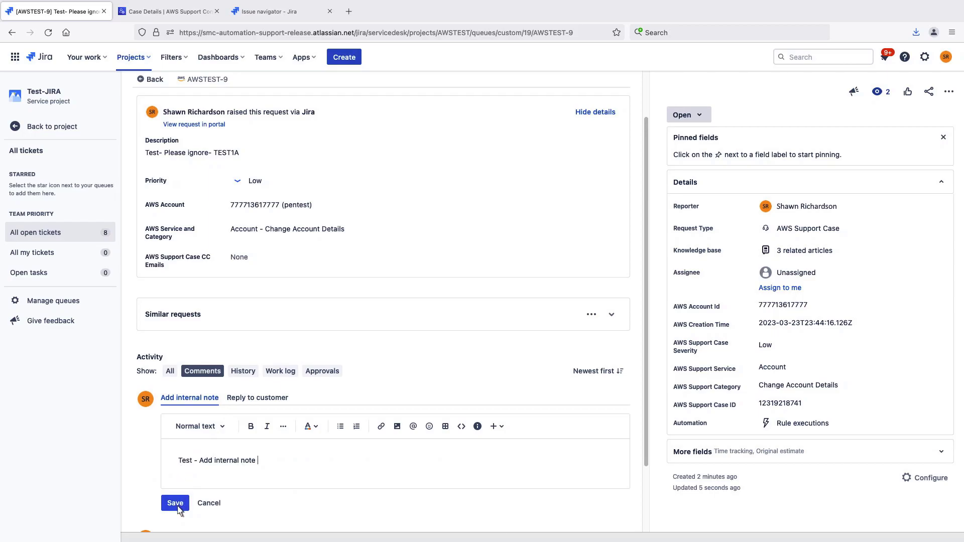
click(175, 503)
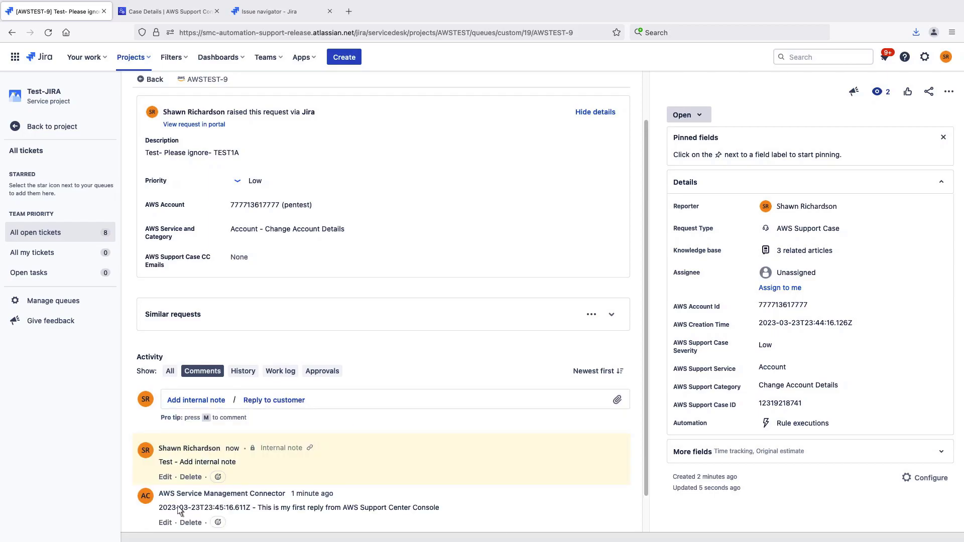
Reply to the customer 'Testing attachment using reply to customer' with the 9.59.50 AM screenshot embedded.
click(257, 402)
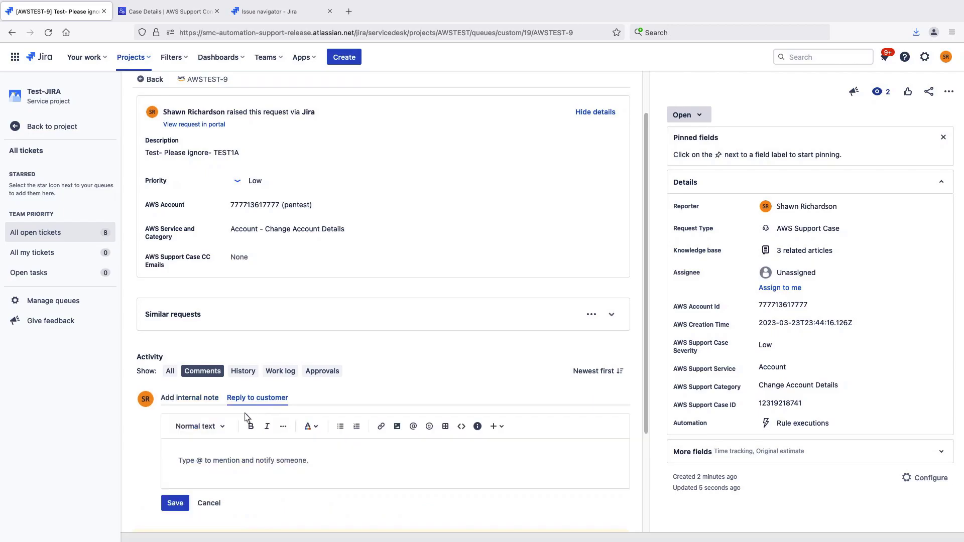
click(181, 461)
text(Testing...)
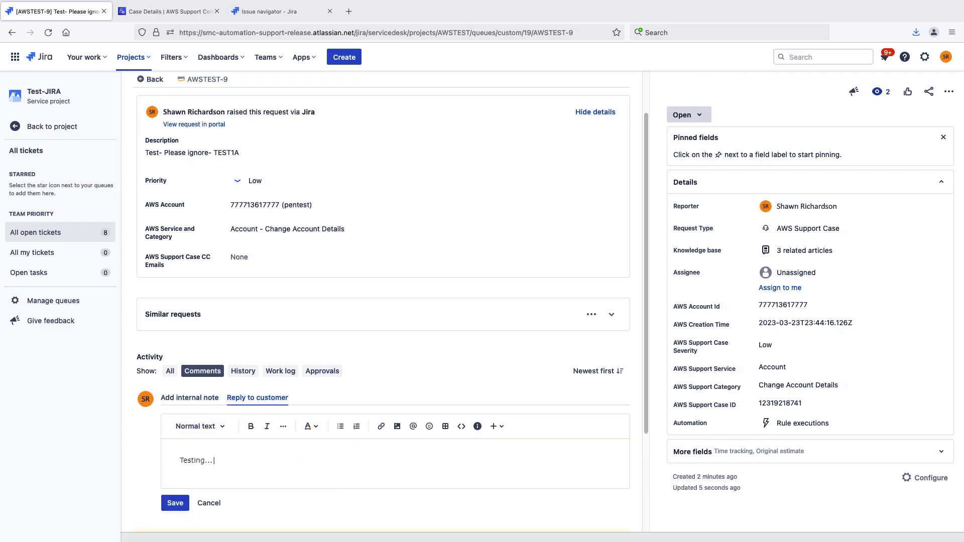
key(BackSpace)
key(BackSpace)
key(BackSpace)
text(attachment using reply to customer)
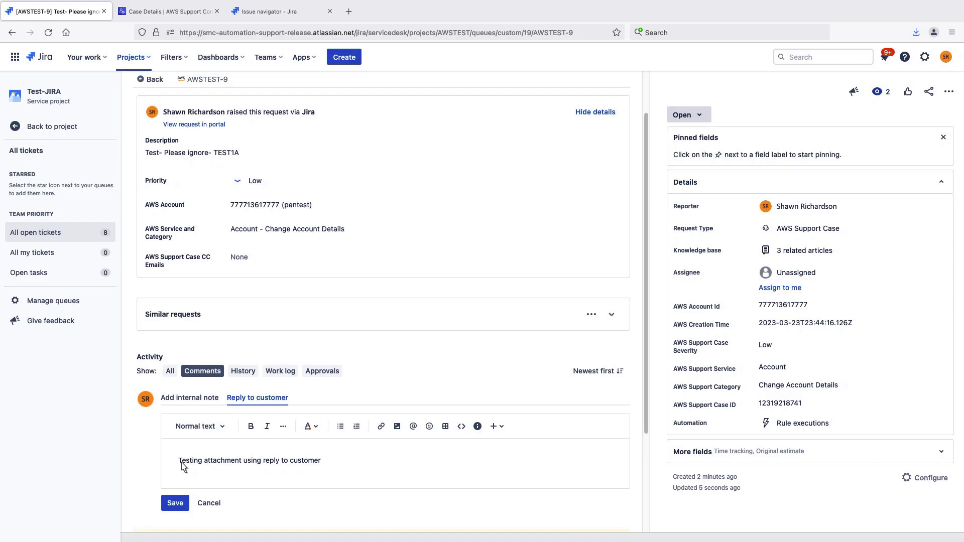
click(397, 426)
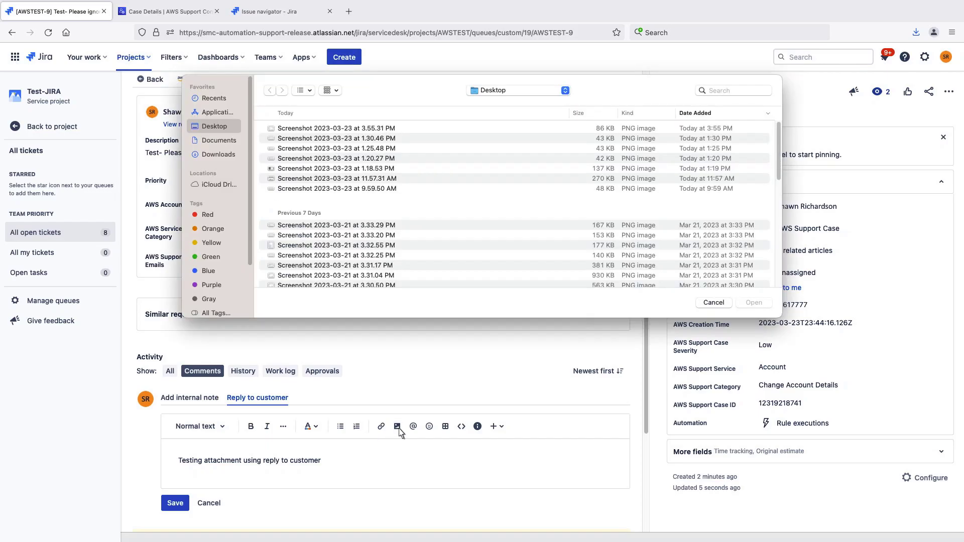
click(307, 190)
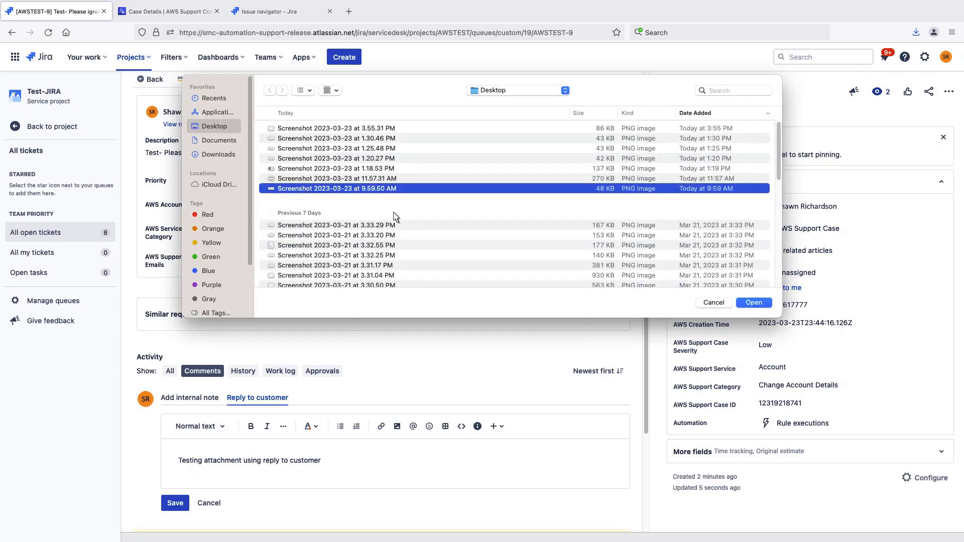
click(756, 303)
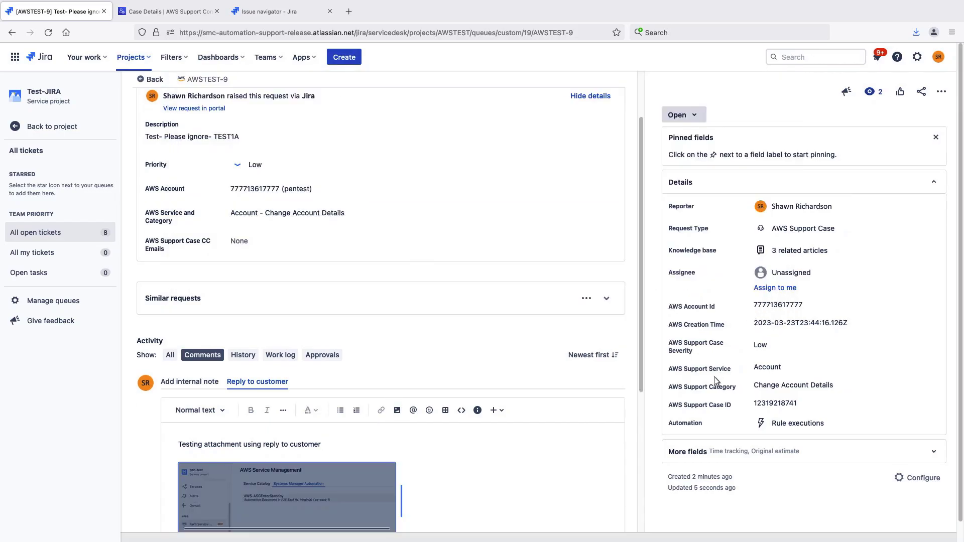
scroll(642, 501, down, 3)
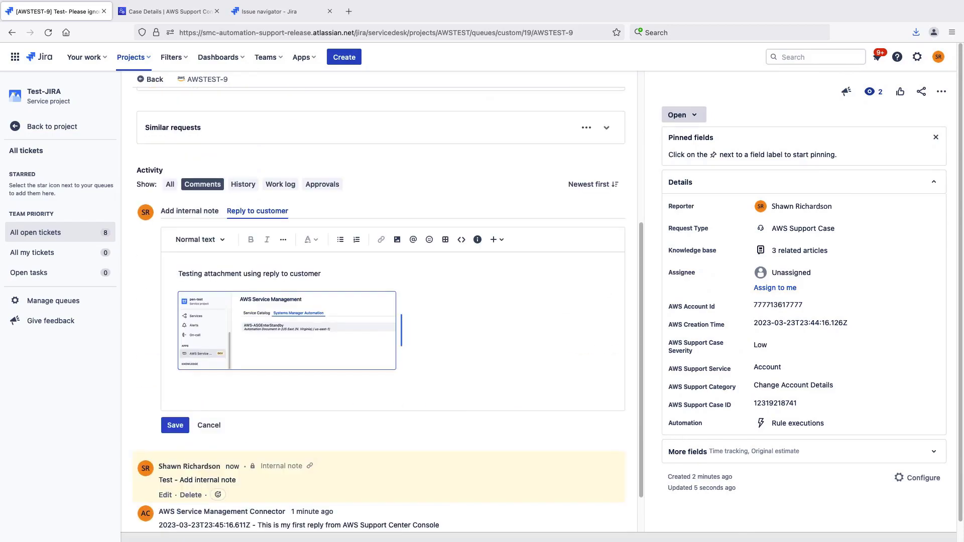
click(175, 425)
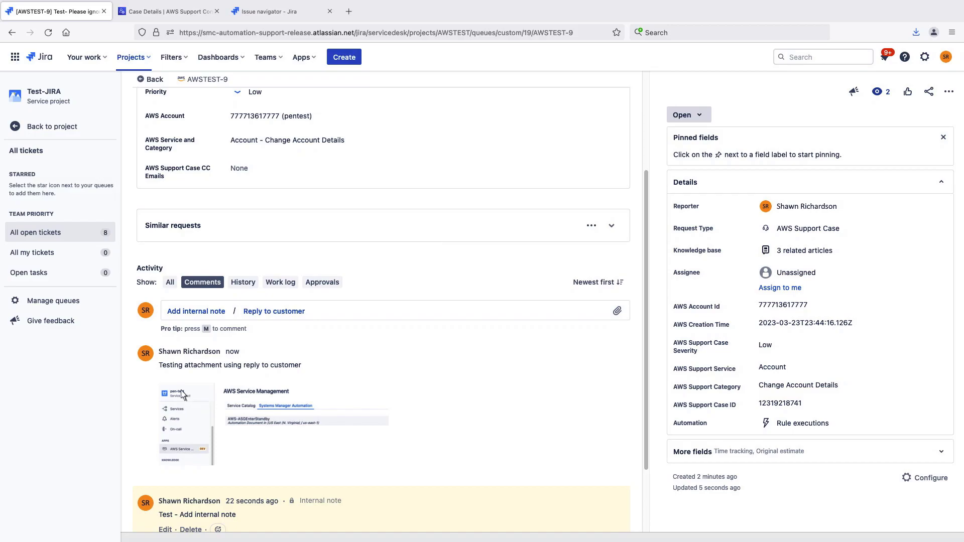
Open the Test- Please Ignore- TEST1A case from Your support cases in AWS Support Center.
click(190, 13)
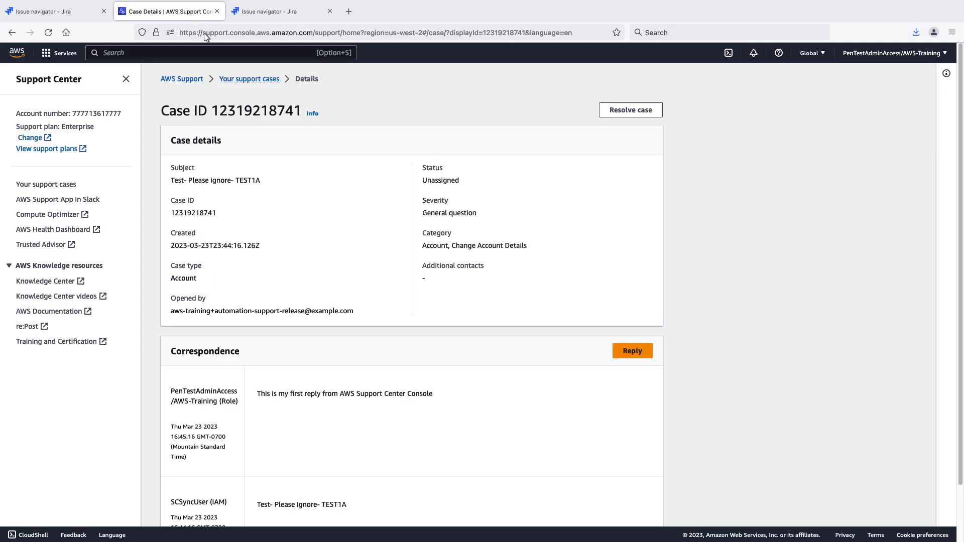
click(240, 81)
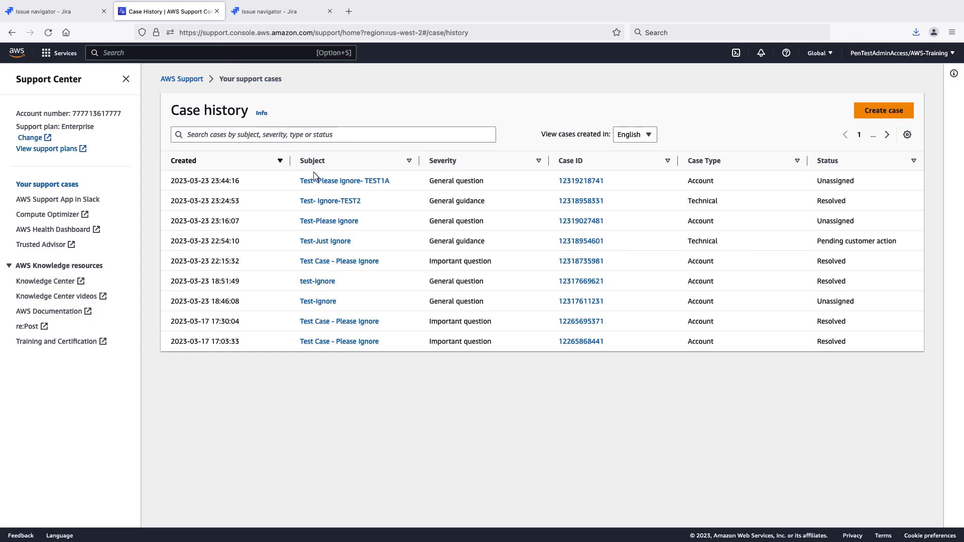
click(323, 182)
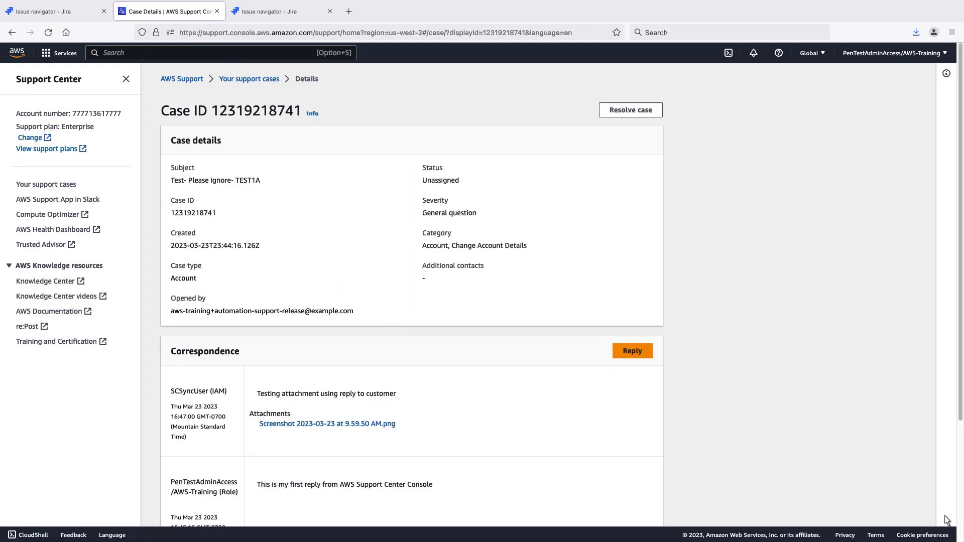
scroll(946, 520, down, 3)
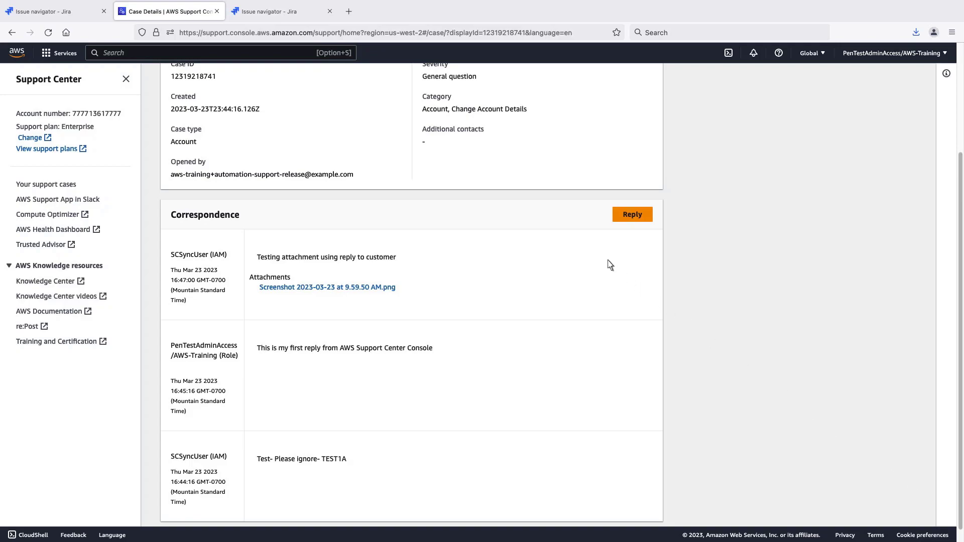
Go back to Jira and open the Test-JIRA project's ticket queue.
click(277, 17)
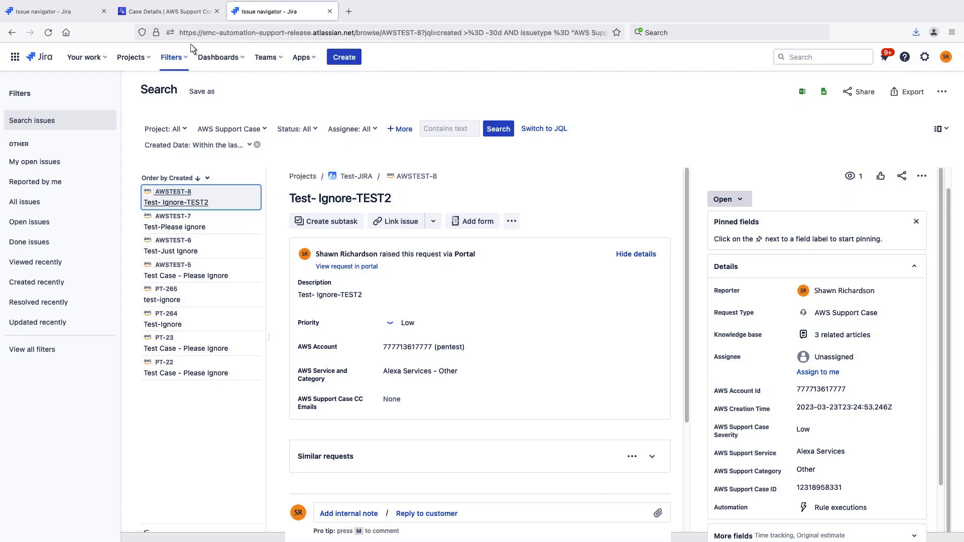
click(149, 60)
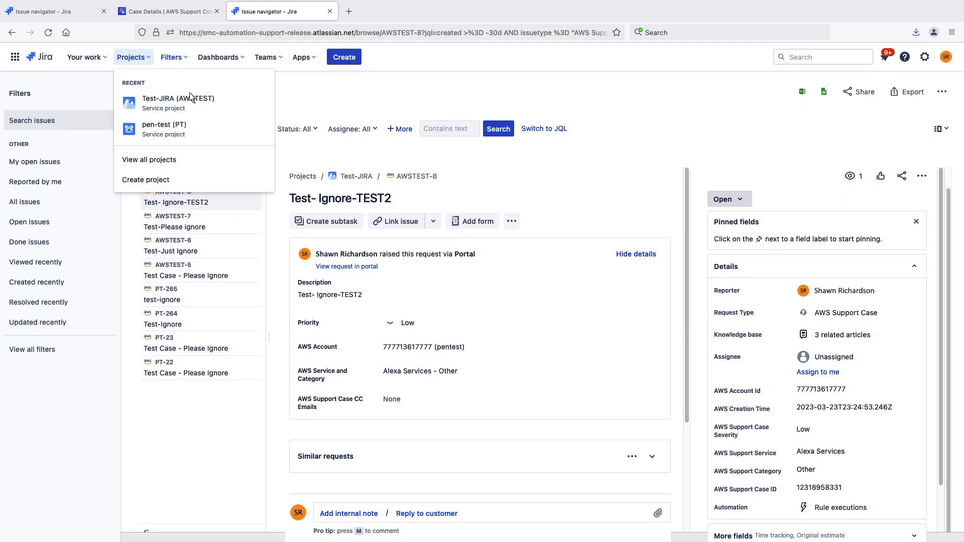
click(202, 106)
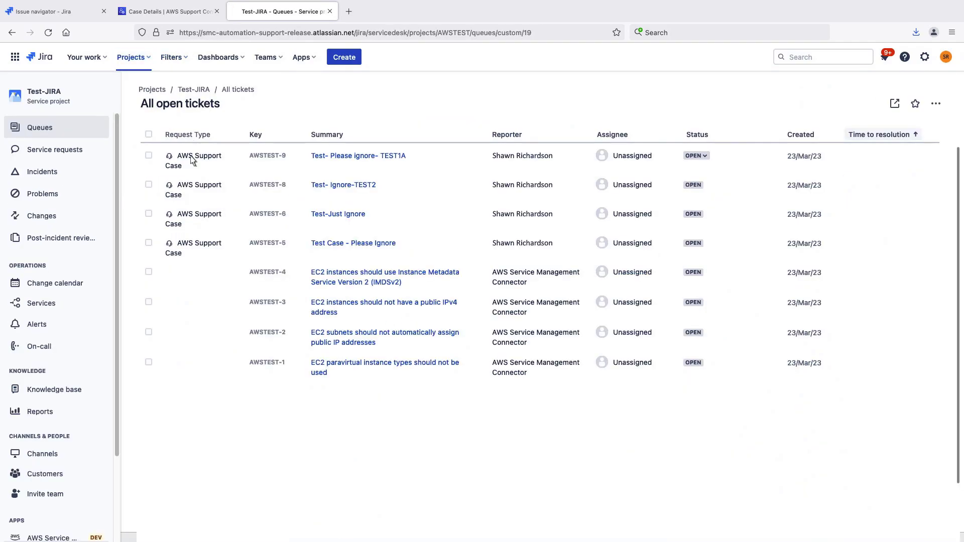
scroll(101, 480, down, 3)
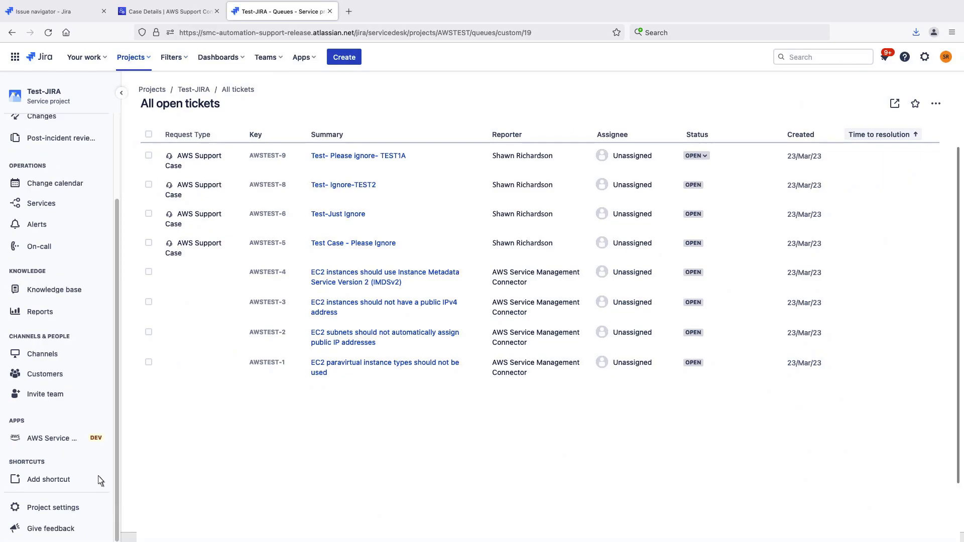
mouse_move(43, 453)
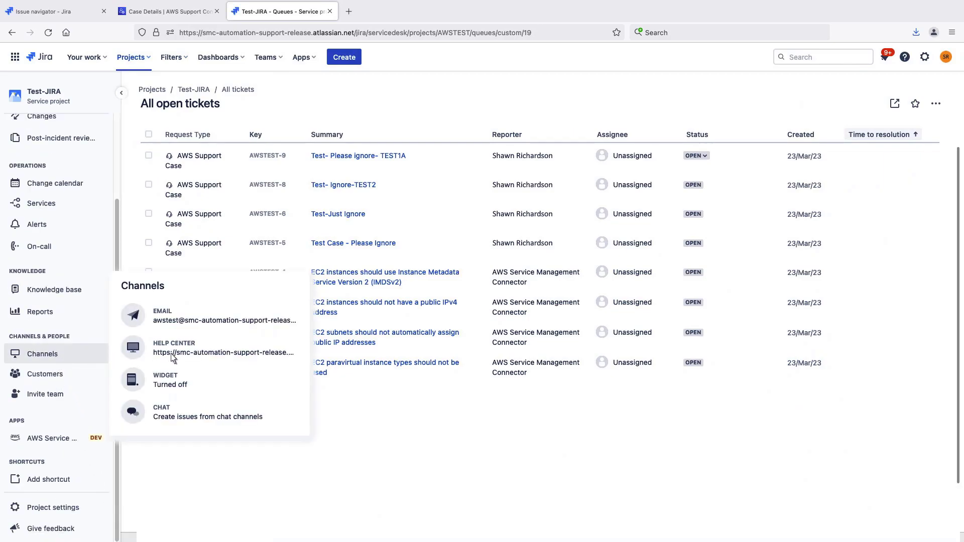
Open the Help Center's AWS Requests > AWS Support Case form, then return to the queue.
click(281, 352)
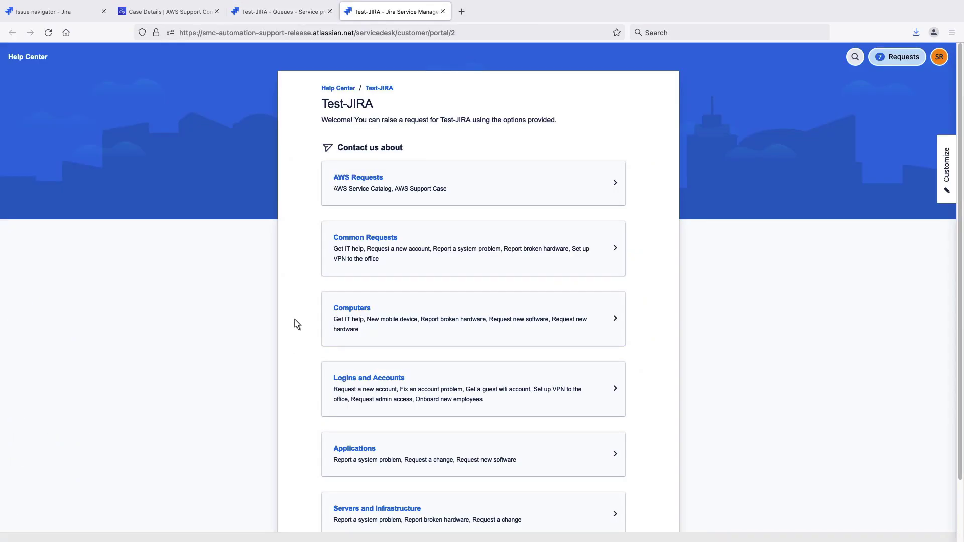
click(338, 181)
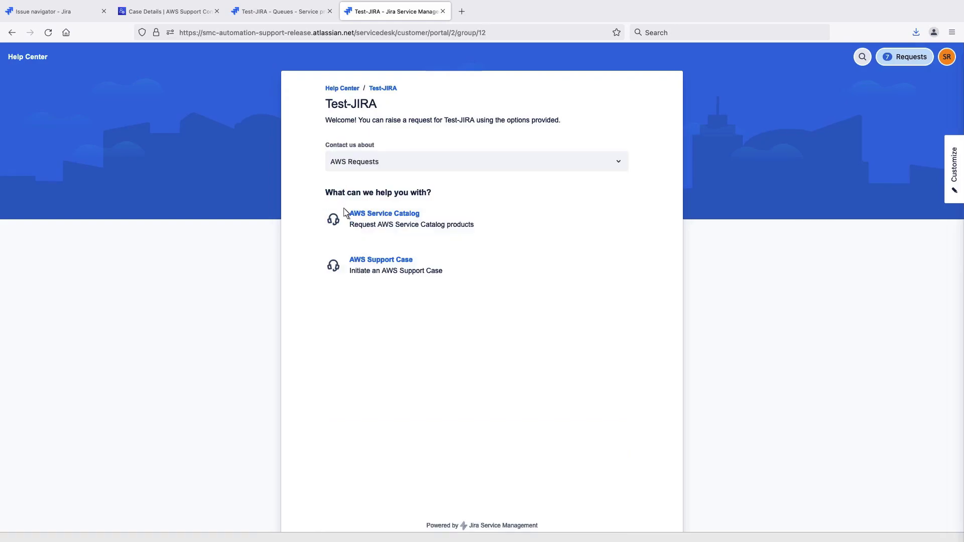
click(355, 261)
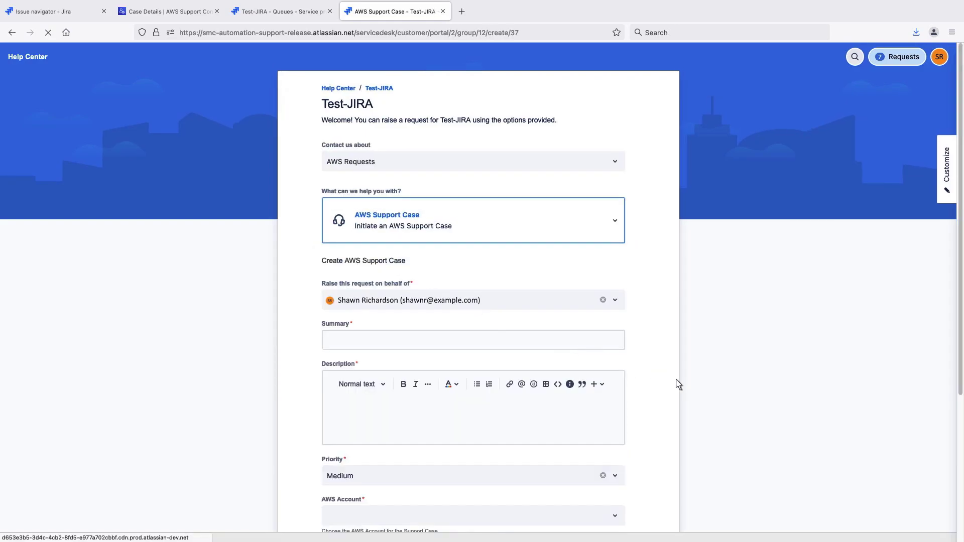
scroll(960, 488, down, 3)
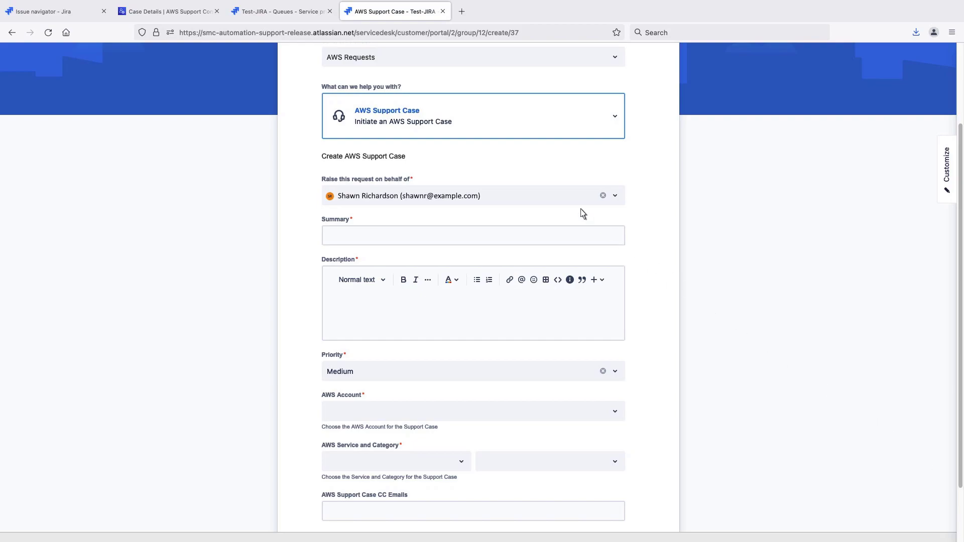
click(278, 12)
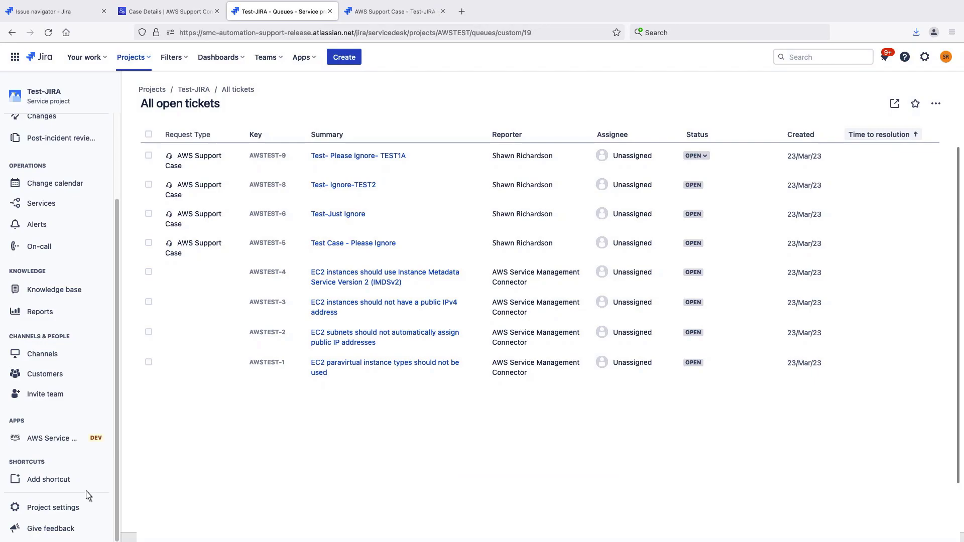
Open the AWS Support Case form editor under Project settings > Request types > Unassigned.
click(49, 507)
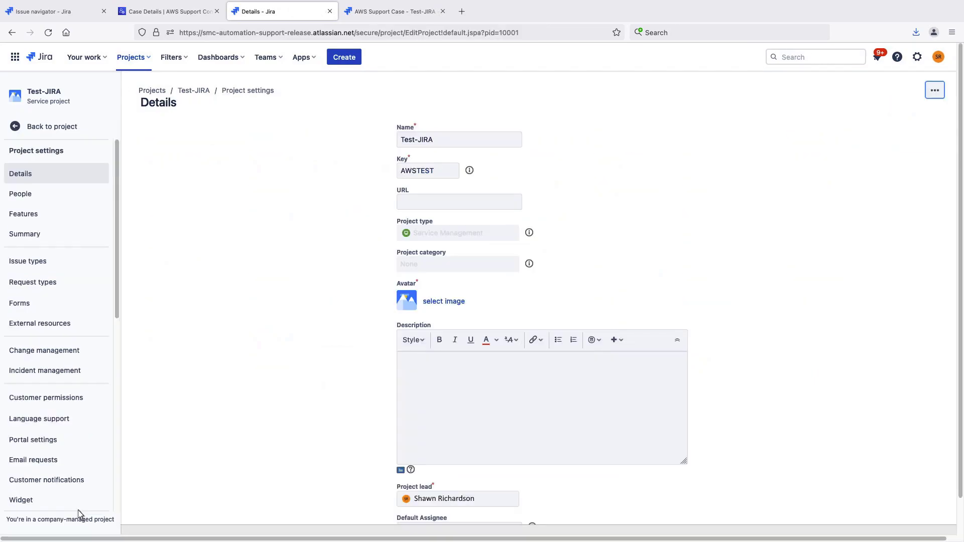
click(57, 285)
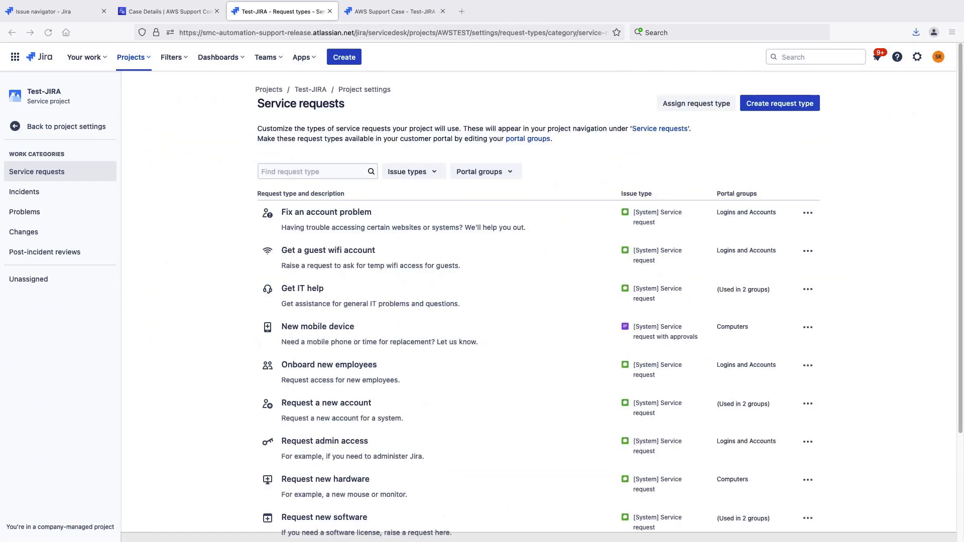
click(48, 282)
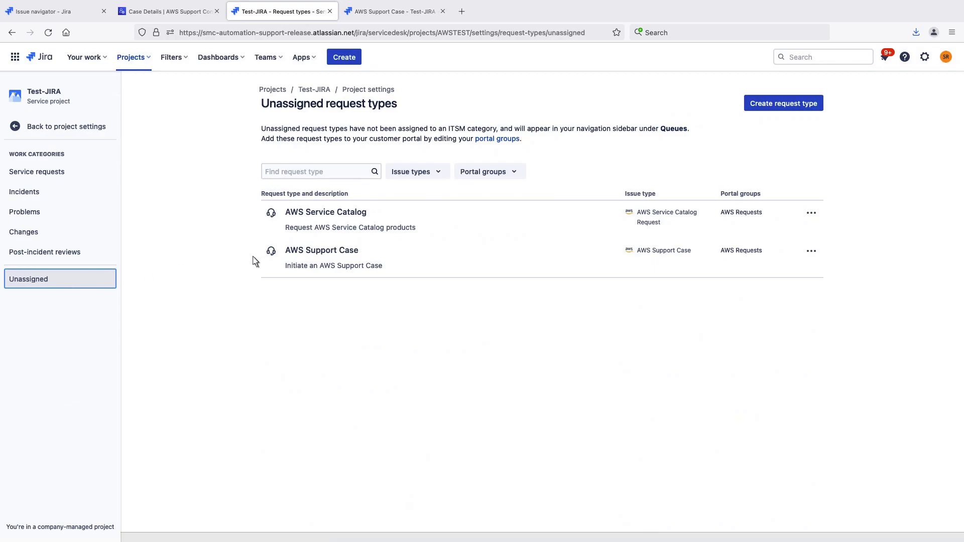
click(293, 251)
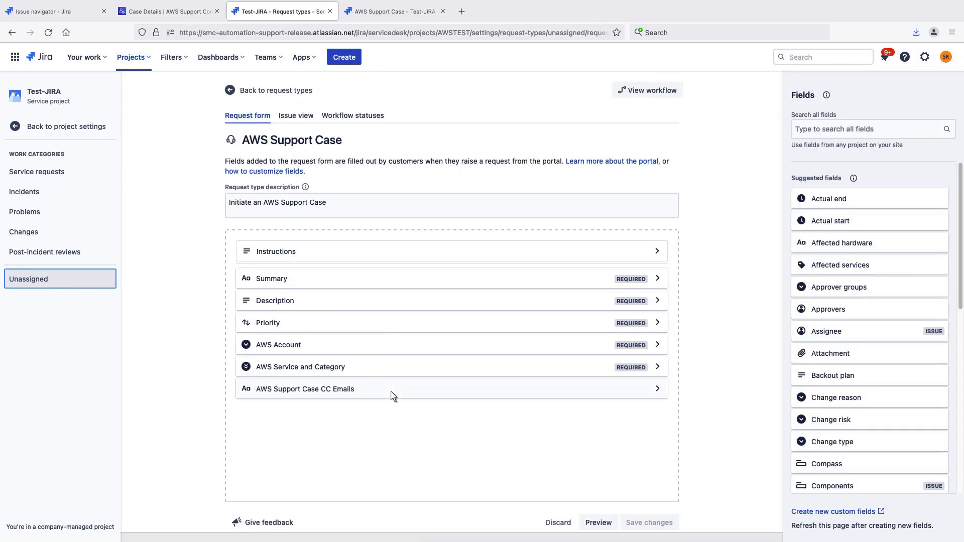
Try removing CC Emails and adding Assignee, then discard the form changes.
drag(391, 397, 549, 374)
drag(798, 336, 452, 322)
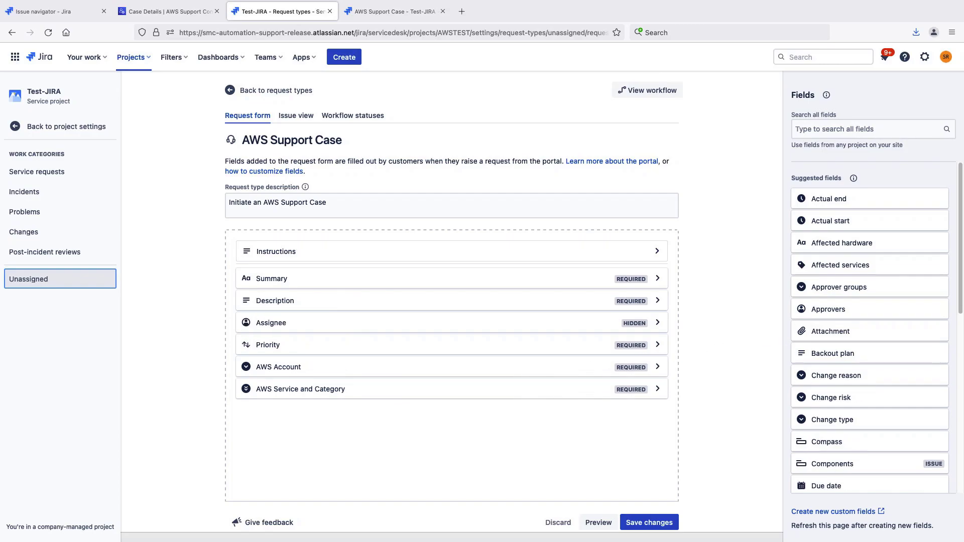
click(561, 523)
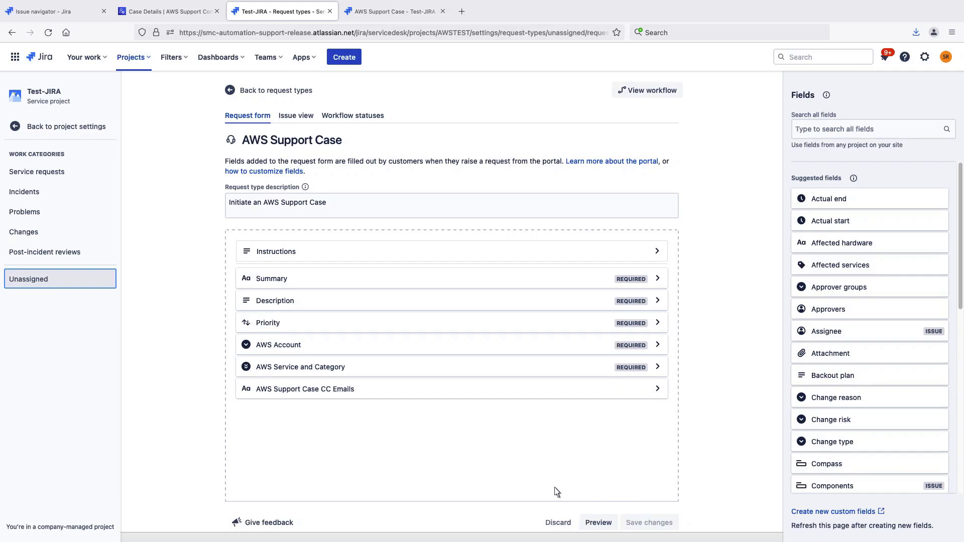
Fill in the Summary and Description for the TEST3 request on the AWS Support Case form.
click(401, 14)
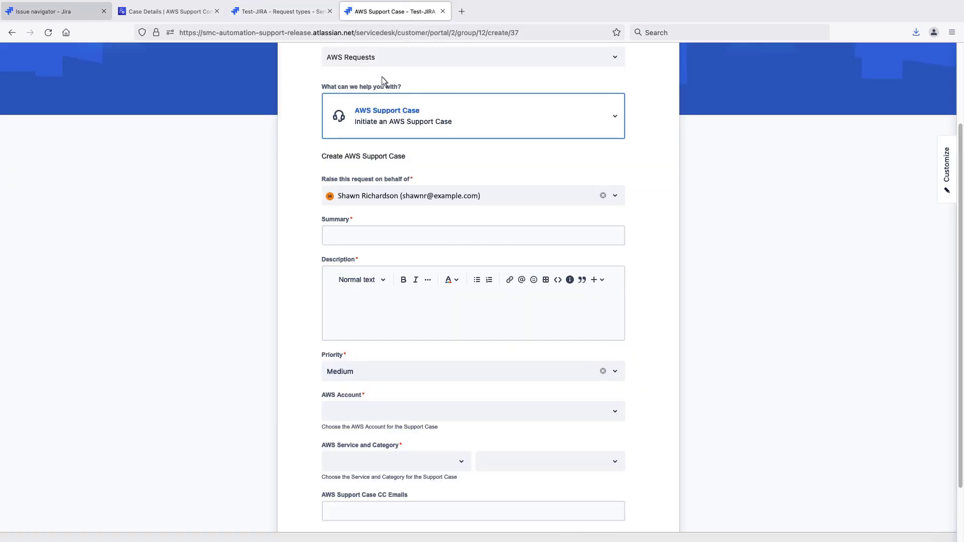
click(329, 236)
text(Test...)
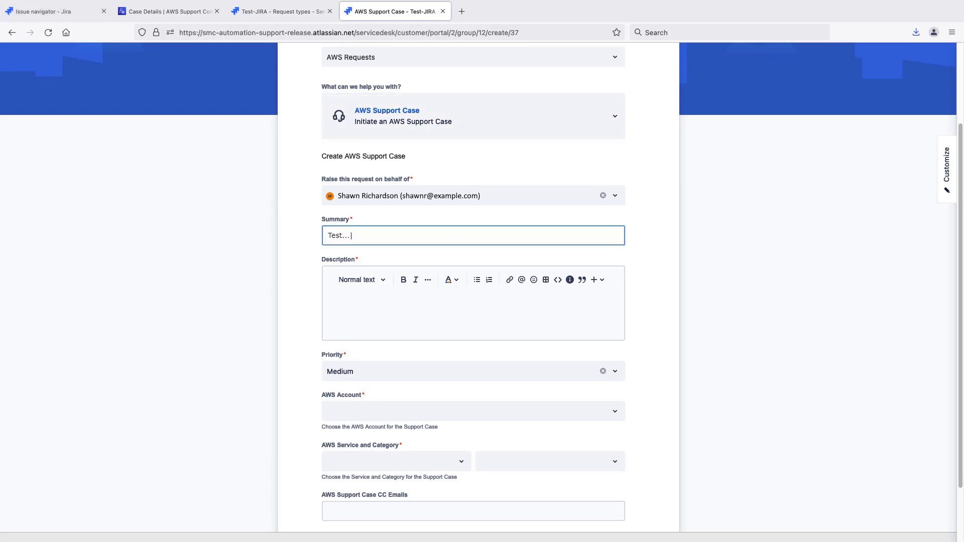
key(BackSpace)
key(BackSpace)
key(BackSpace)
text(-Please Ignore-TEST3)
click(343, 493)
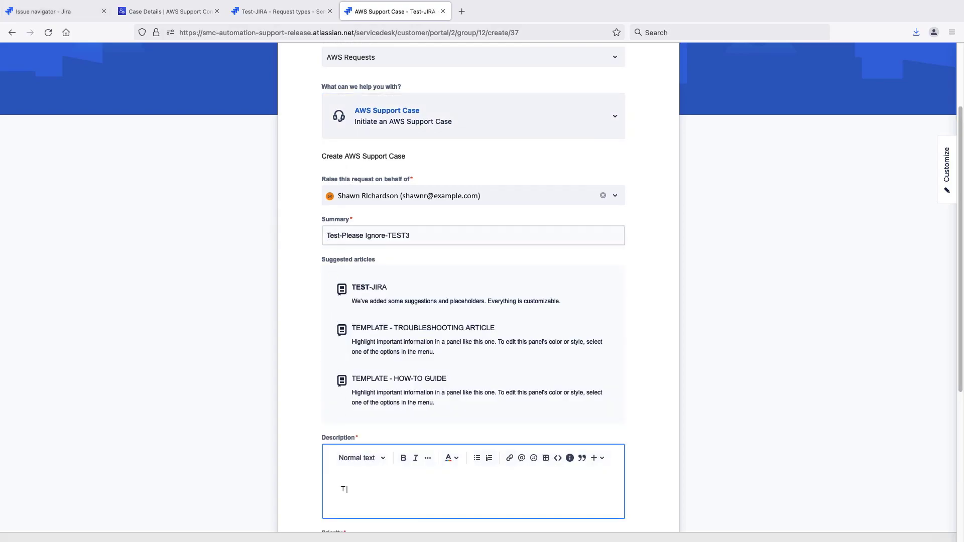
text(Test-Please Ignore-TEST3)
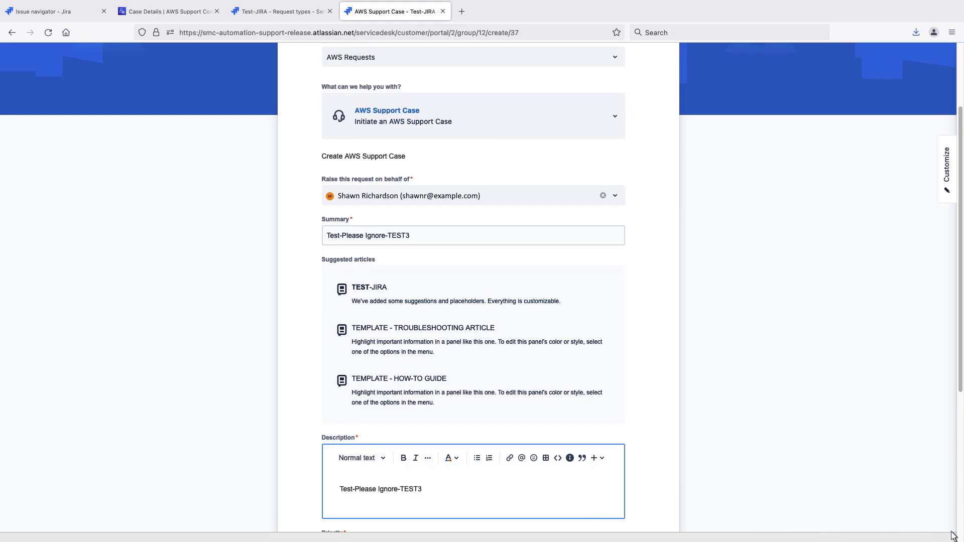
scroll(816, 519, down, 5)
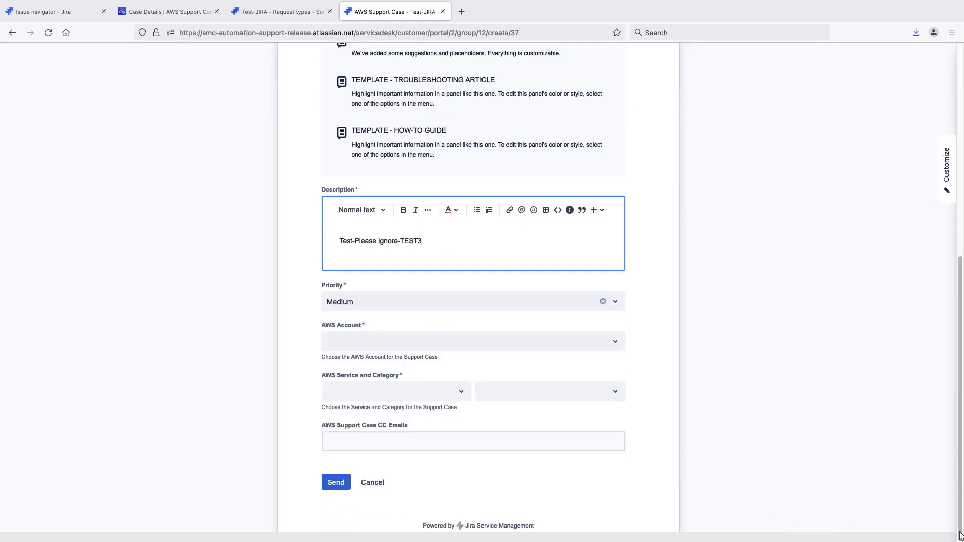
click(616, 344)
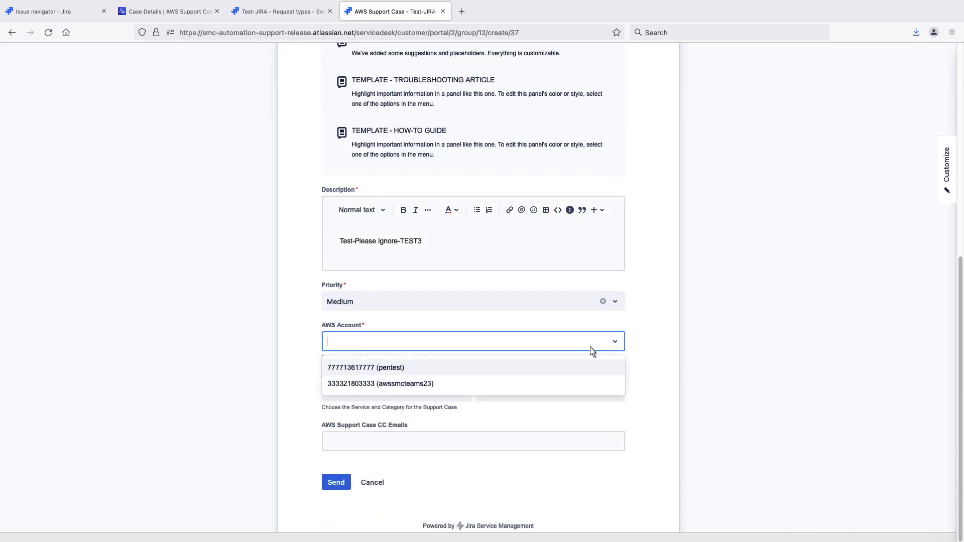
click(405, 371)
click(462, 392)
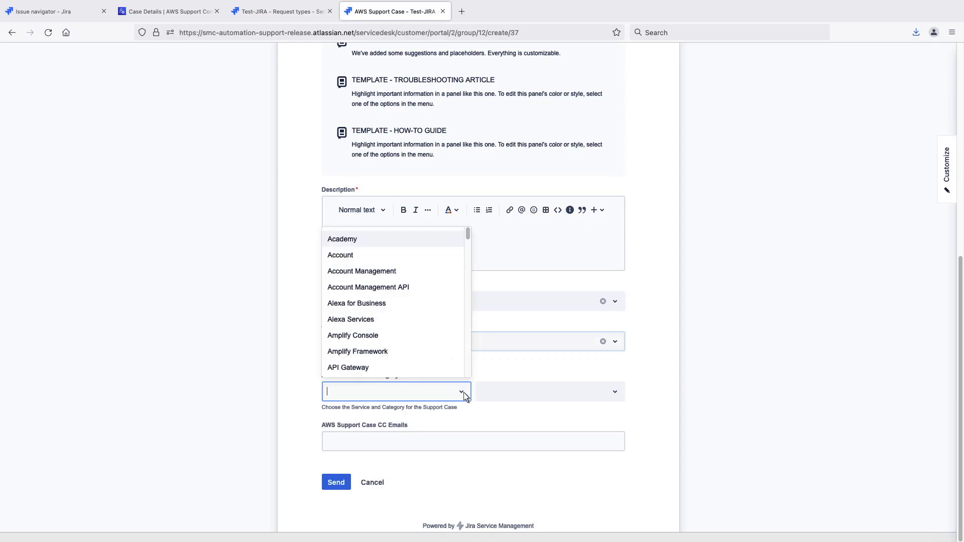
scroll(457, 264, down, 3)
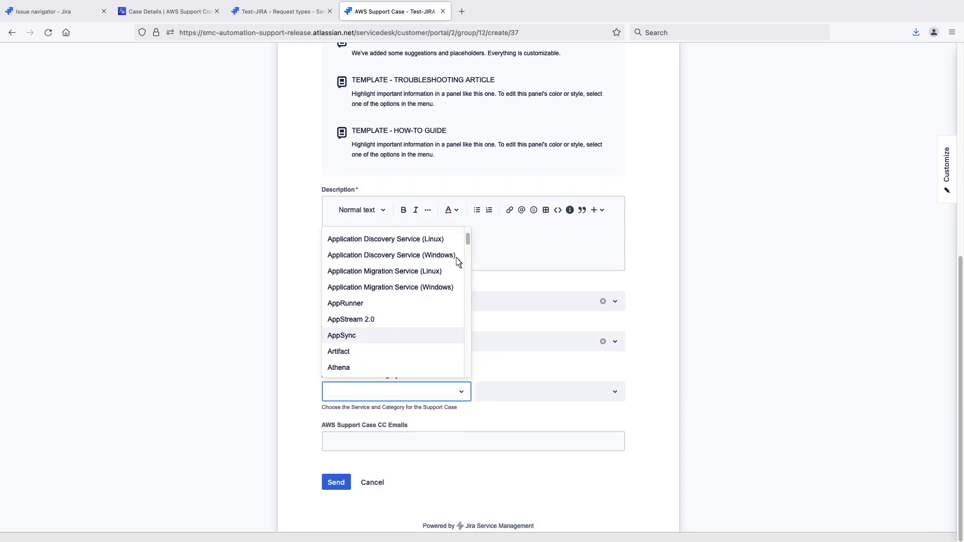
click(356, 336)
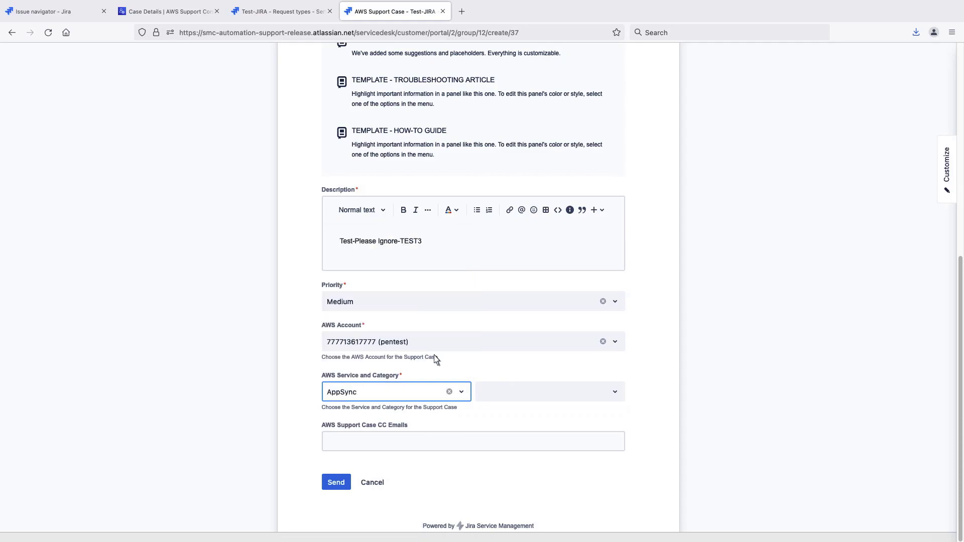
click(607, 392)
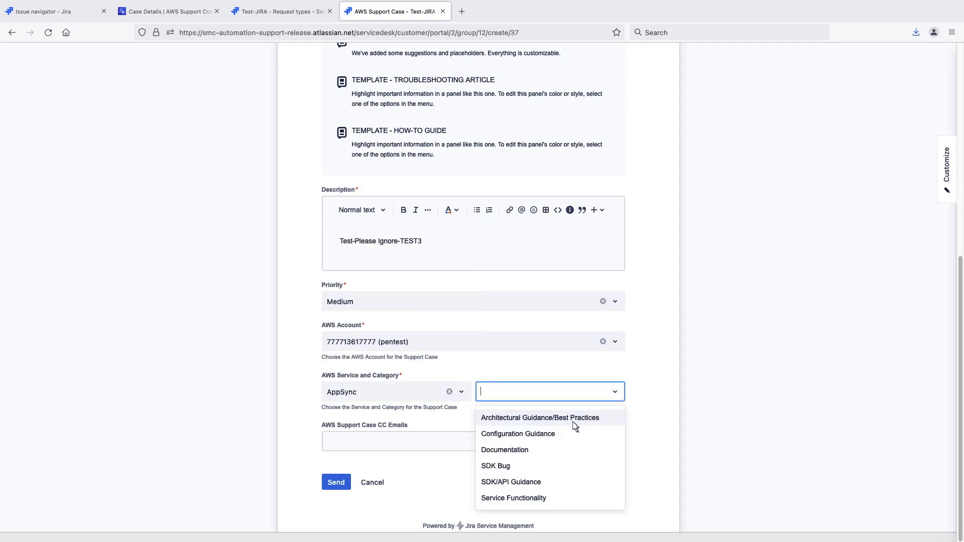
click(526, 452)
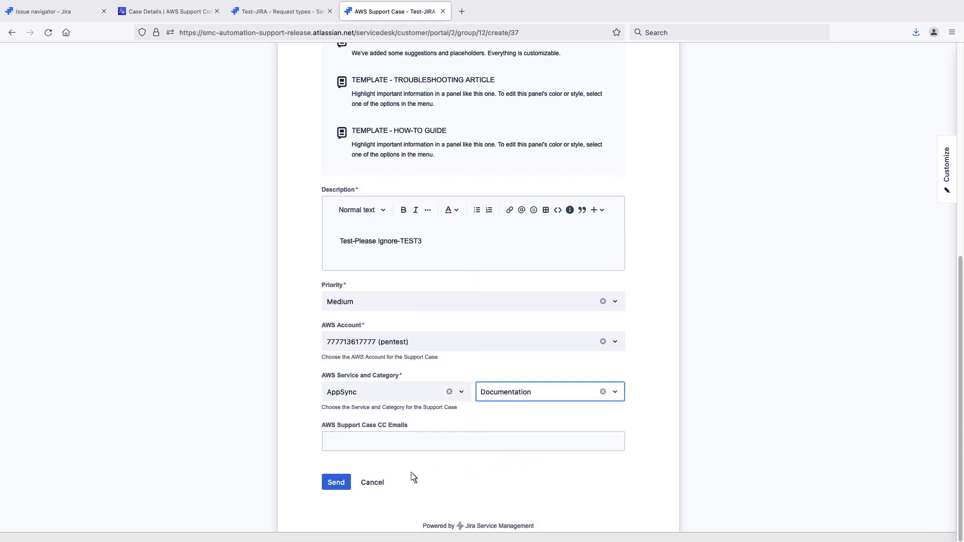
click(337, 482)
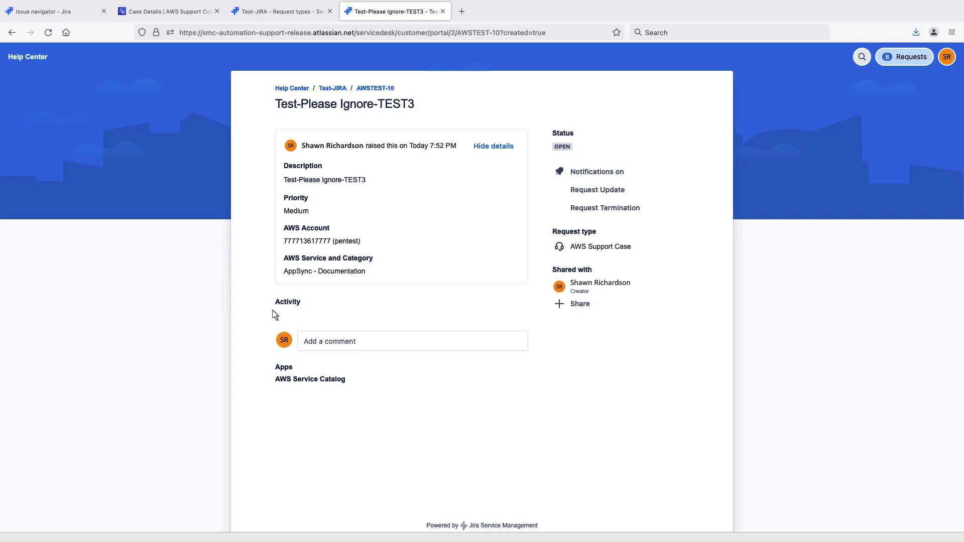
click(191, 12)
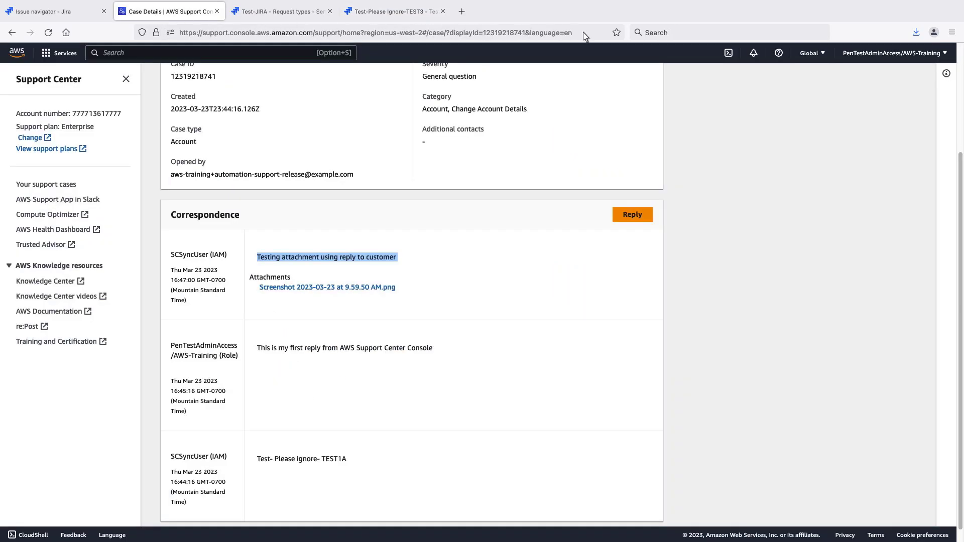
scroll(783, 61, up, 3)
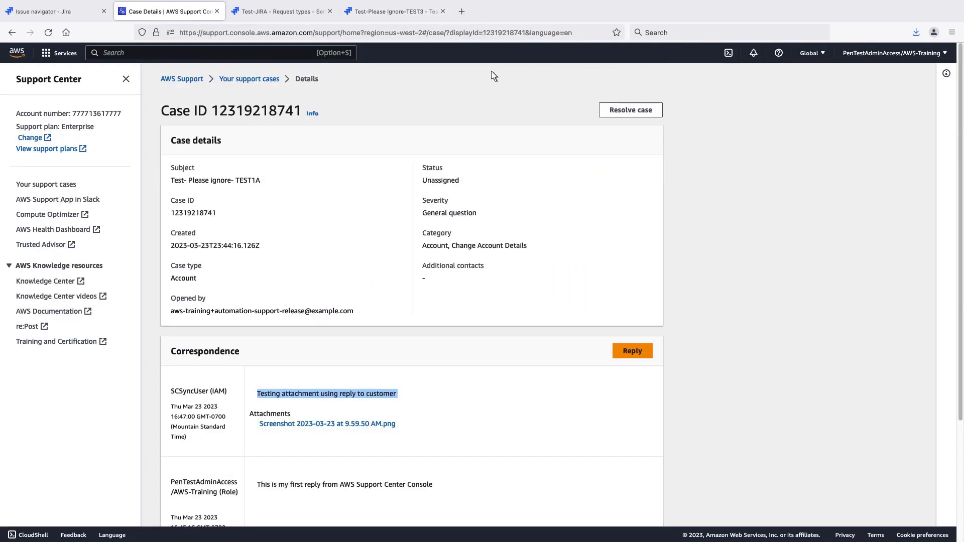
click(277, 79)
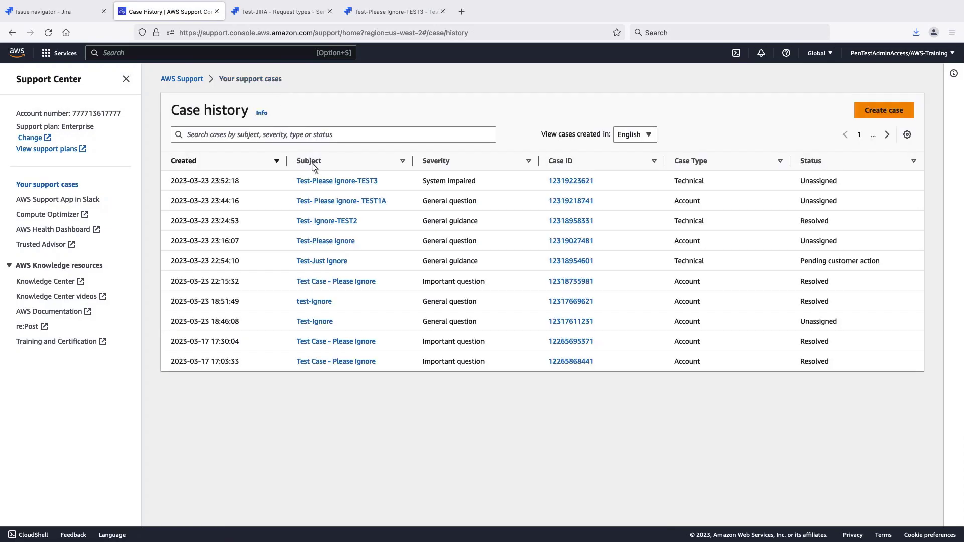
click(321, 181)
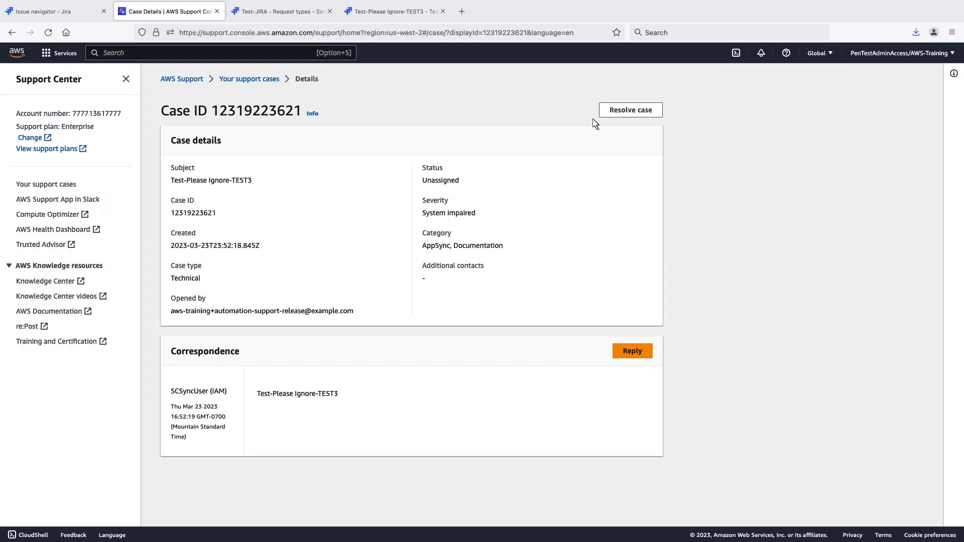
click(624, 115)
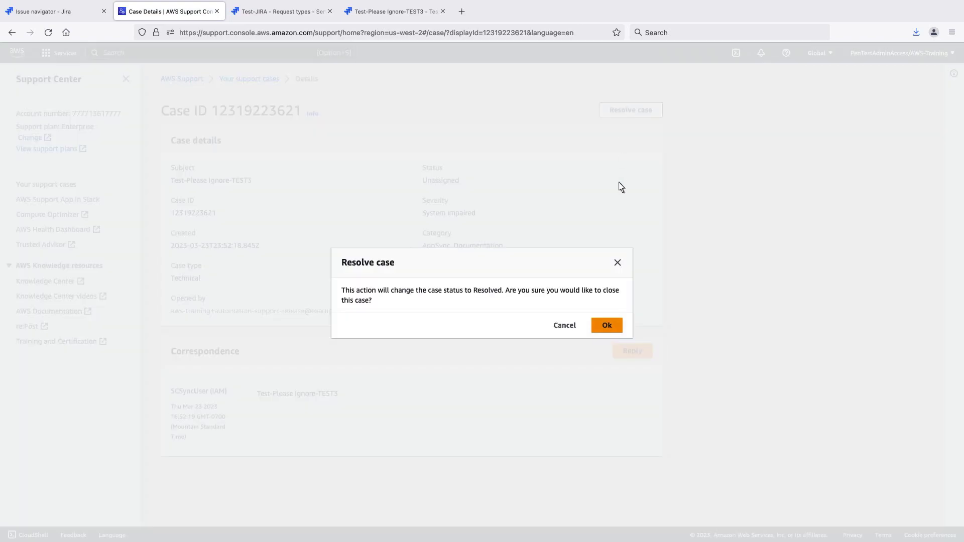
click(608, 325)
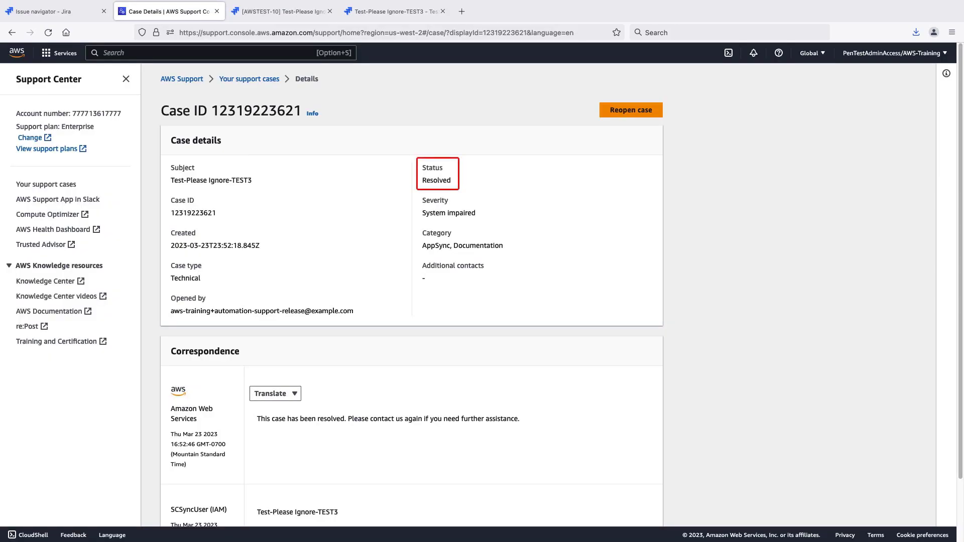
Check the synced AWS resolution comment on AWSTEST-10 in the portal and agent views.
click(313, 12)
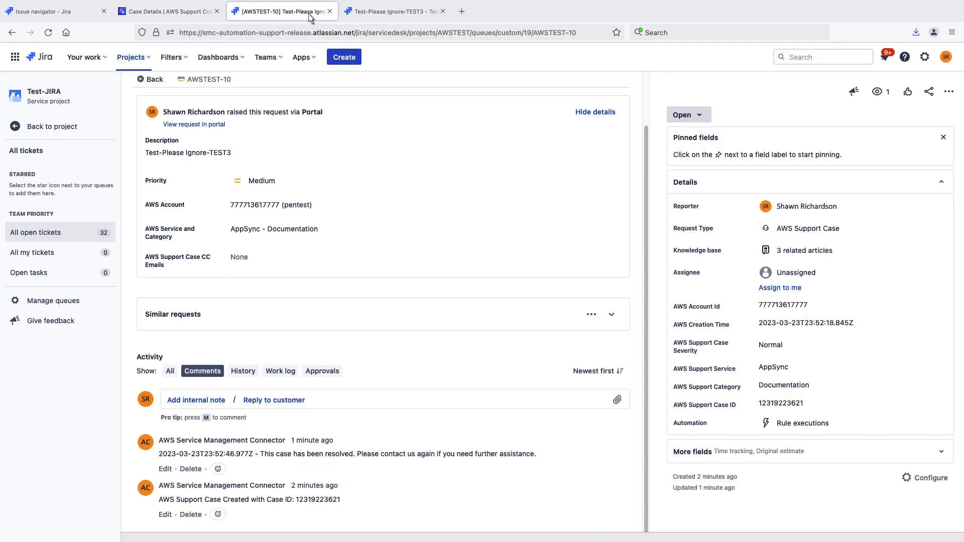
click(368, 14)
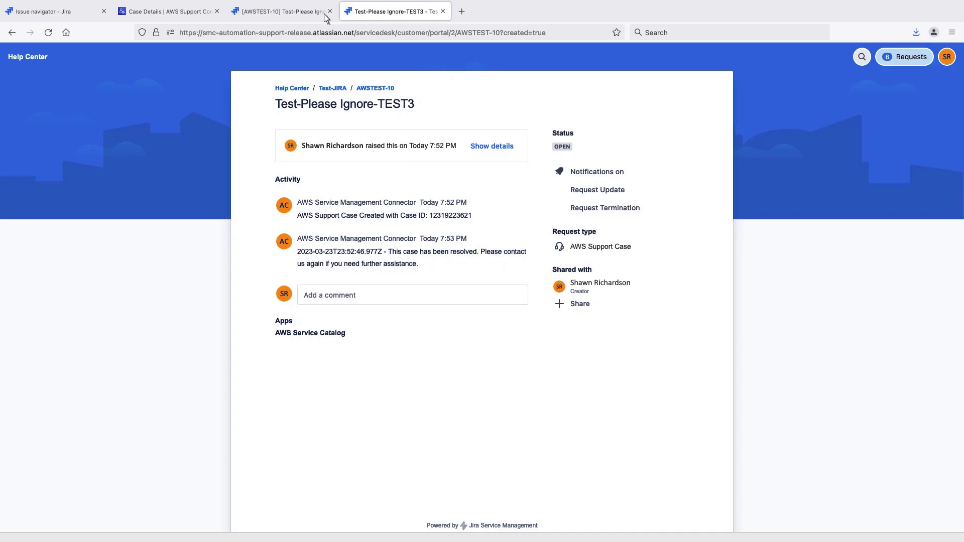
click(299, 13)
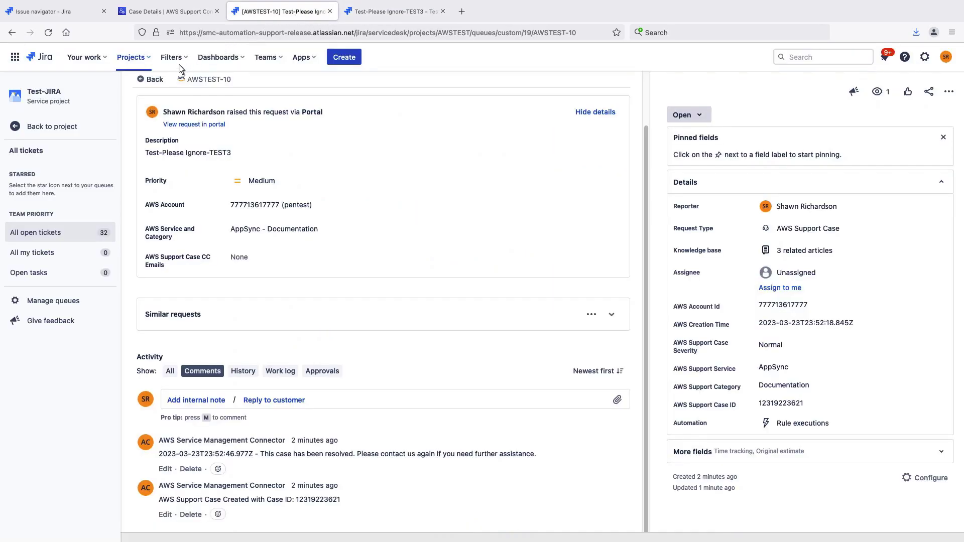
Filter the advanced issue search to AWS Support Case issues and open AWSTEST-9.
click(151, 80)
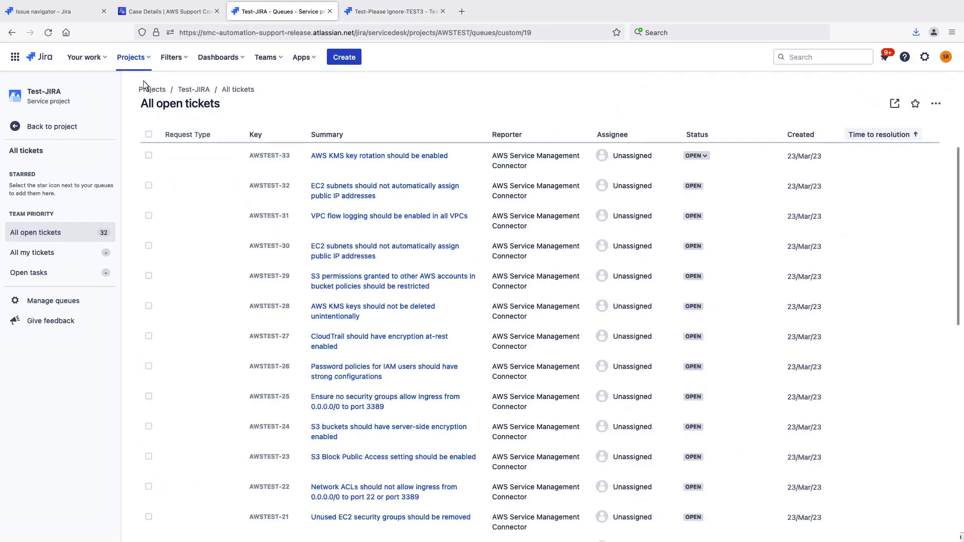
click(186, 59)
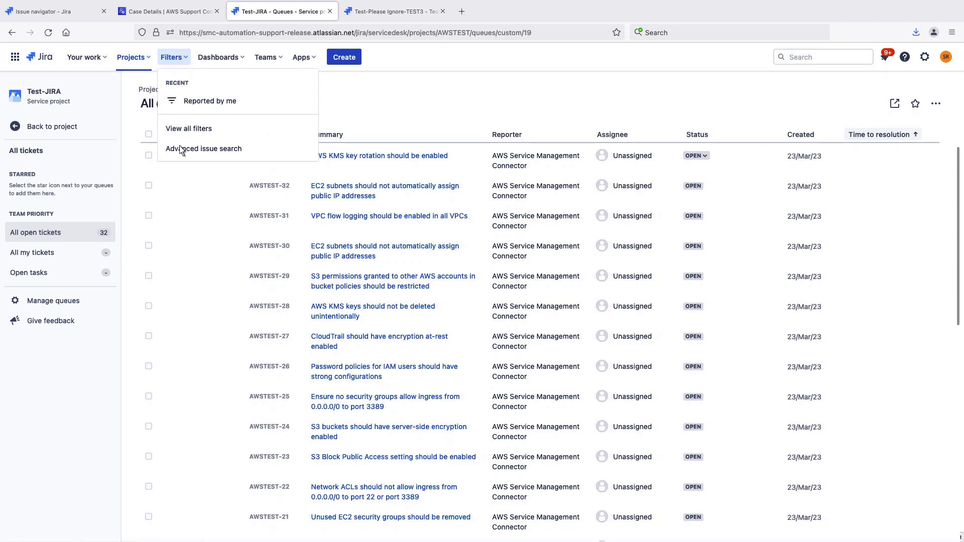
click(203, 148)
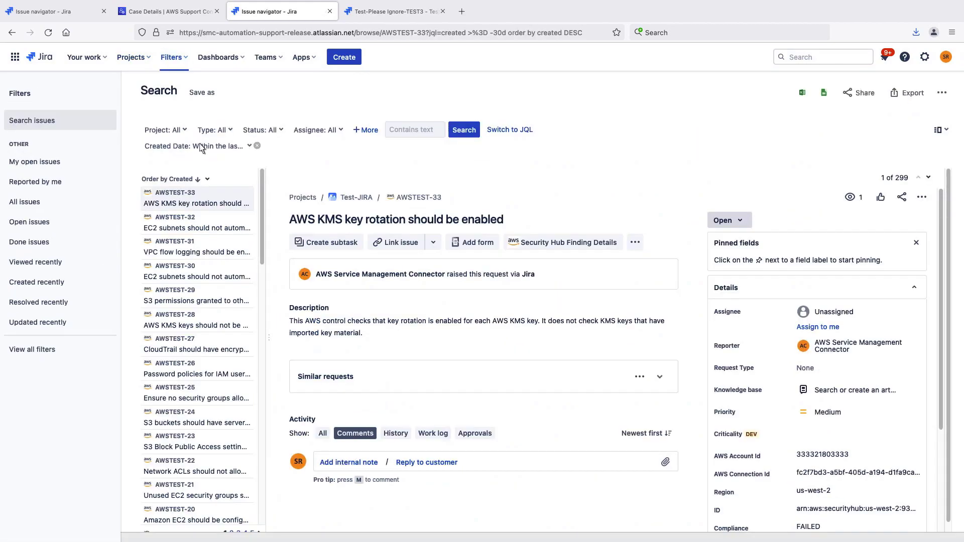
click(229, 133)
click(231, 290)
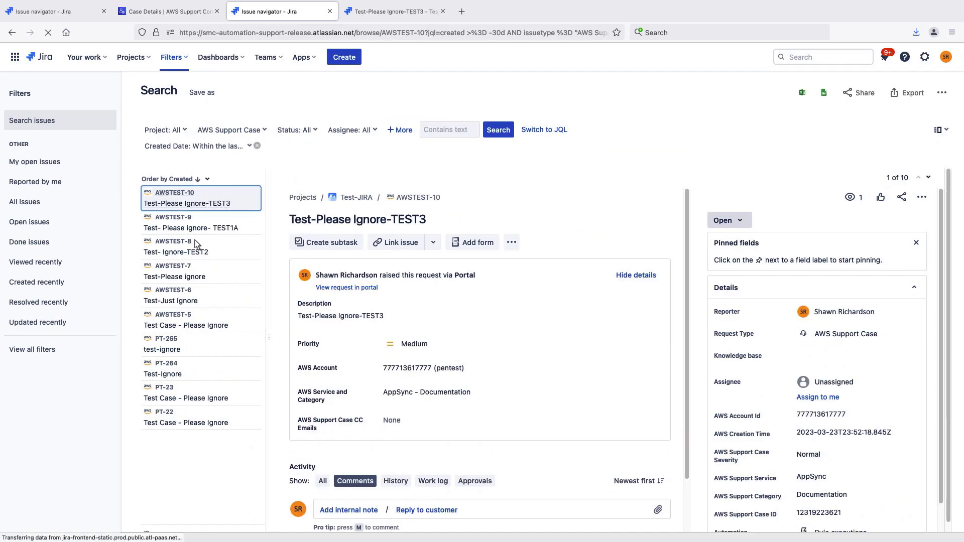
click(182, 224)
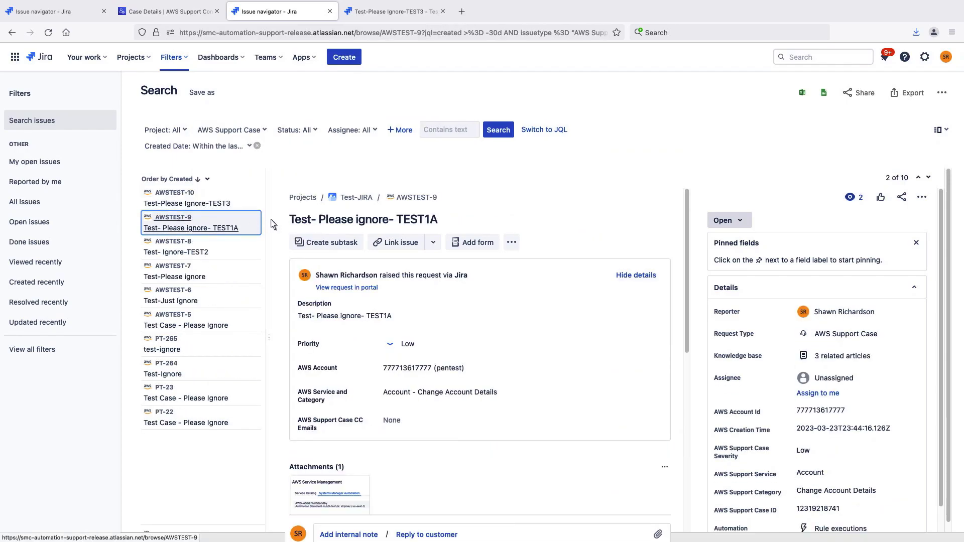
Resolve AWSTEST-9 with resolution Done.
click(742, 222)
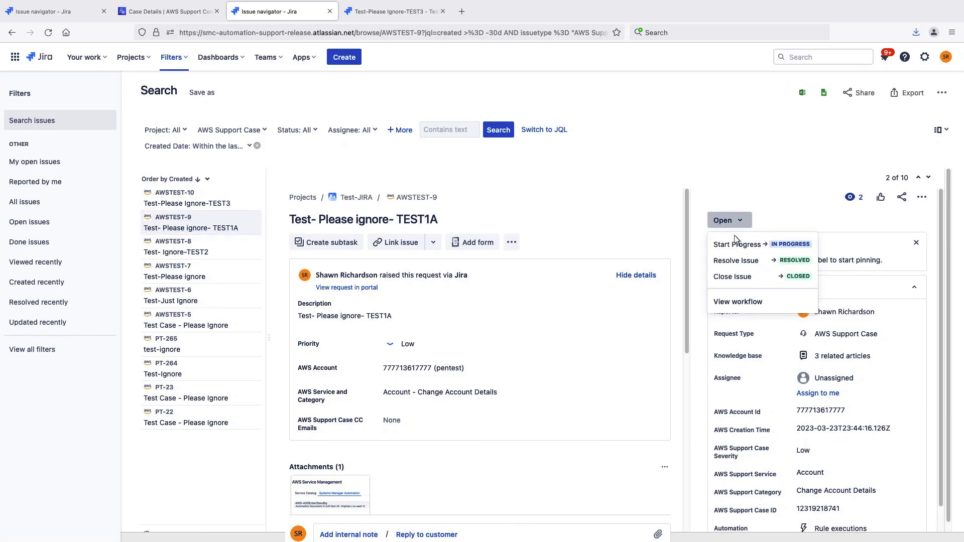
click(721, 261)
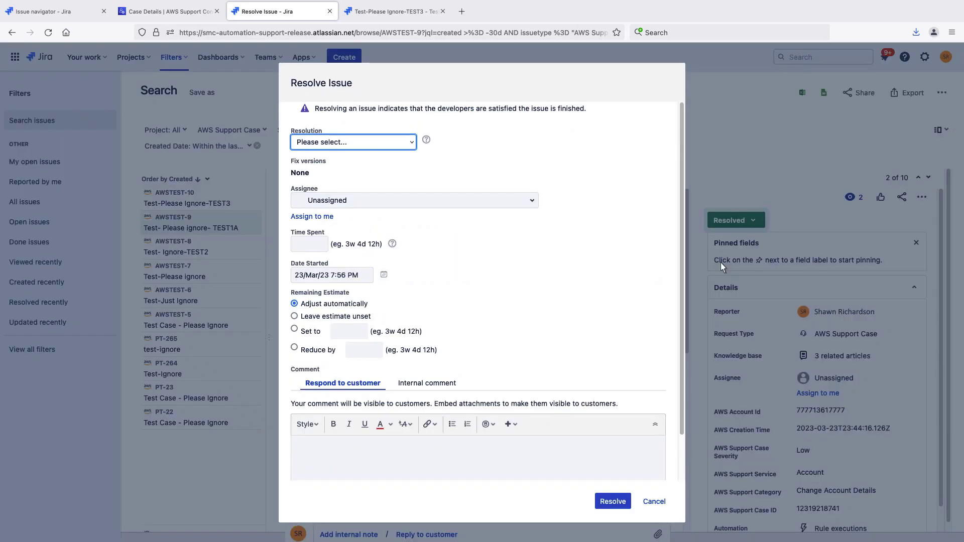
click(411, 142)
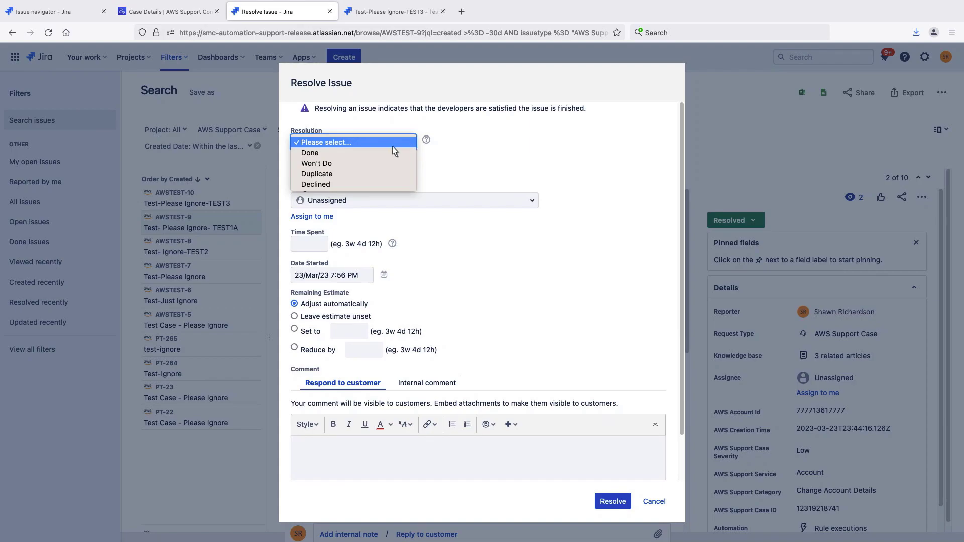
click(314, 154)
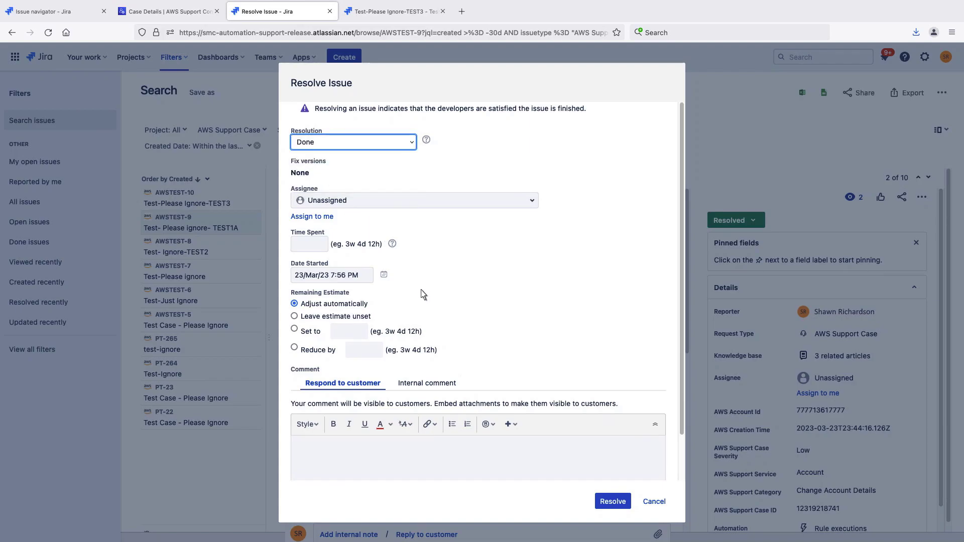
click(608, 502)
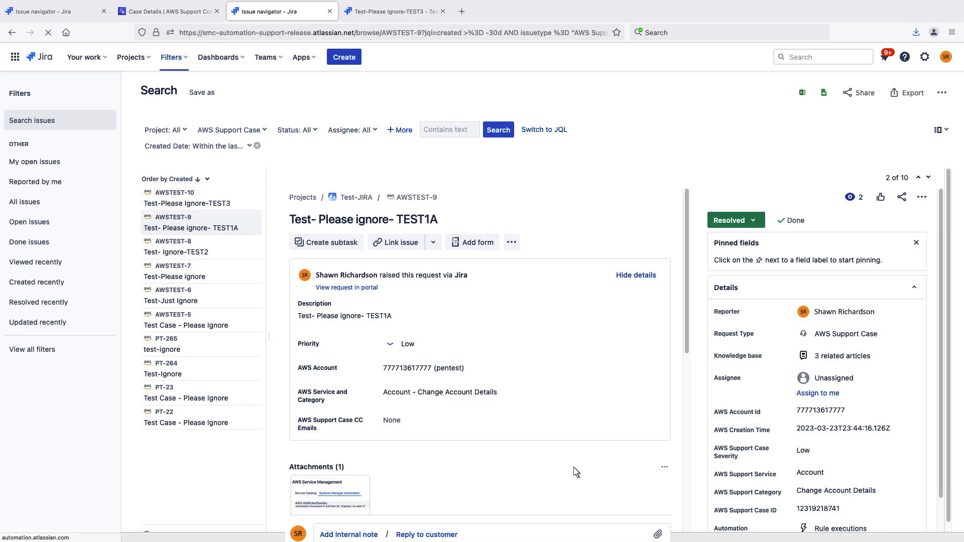
click(194, 13)
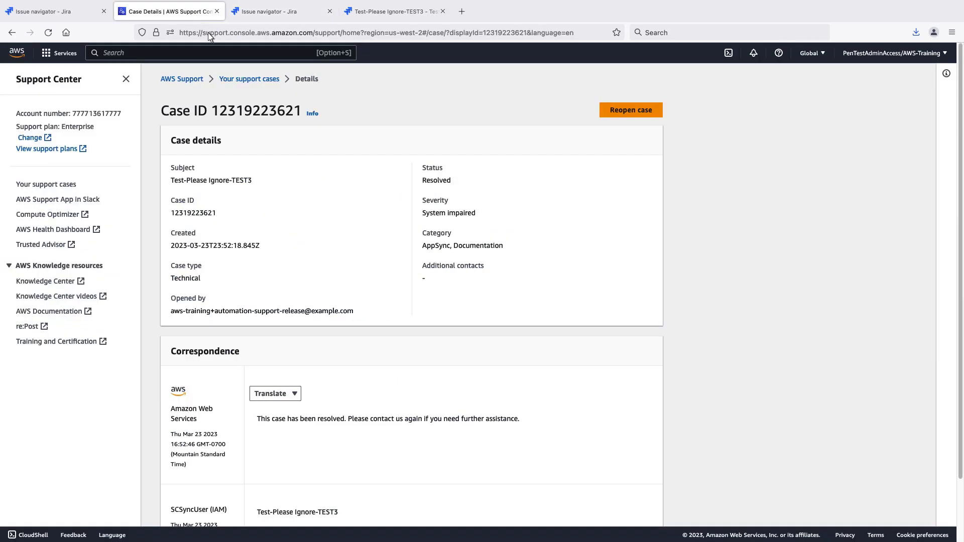
click(242, 80)
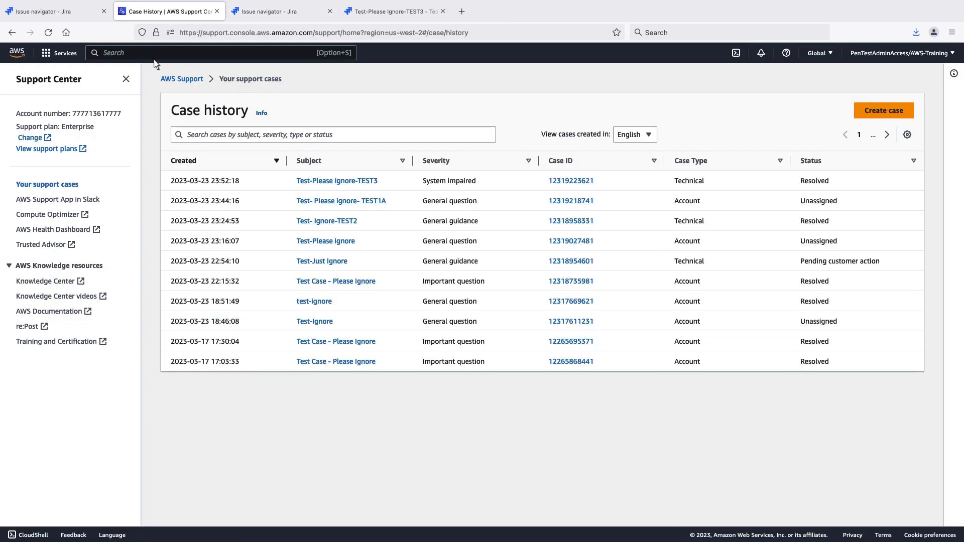
click(48, 34)
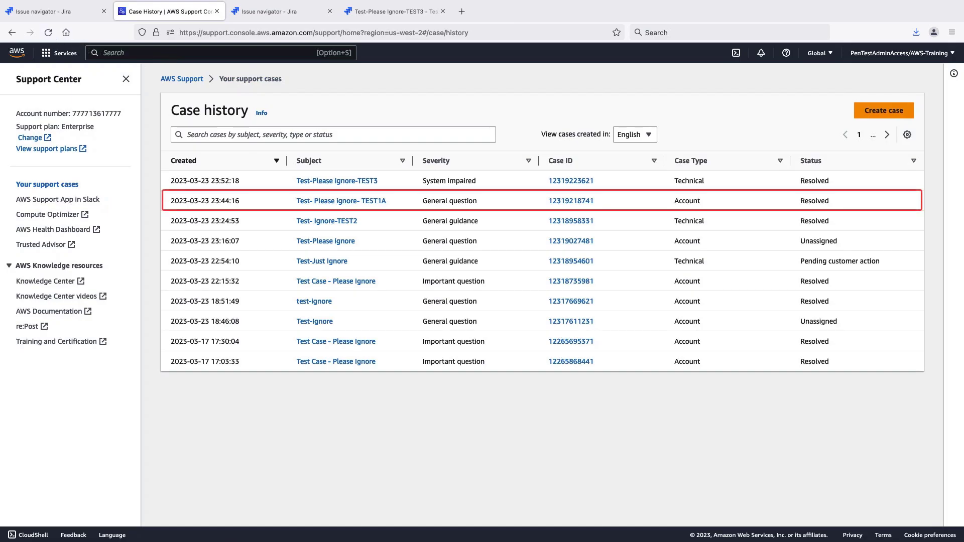